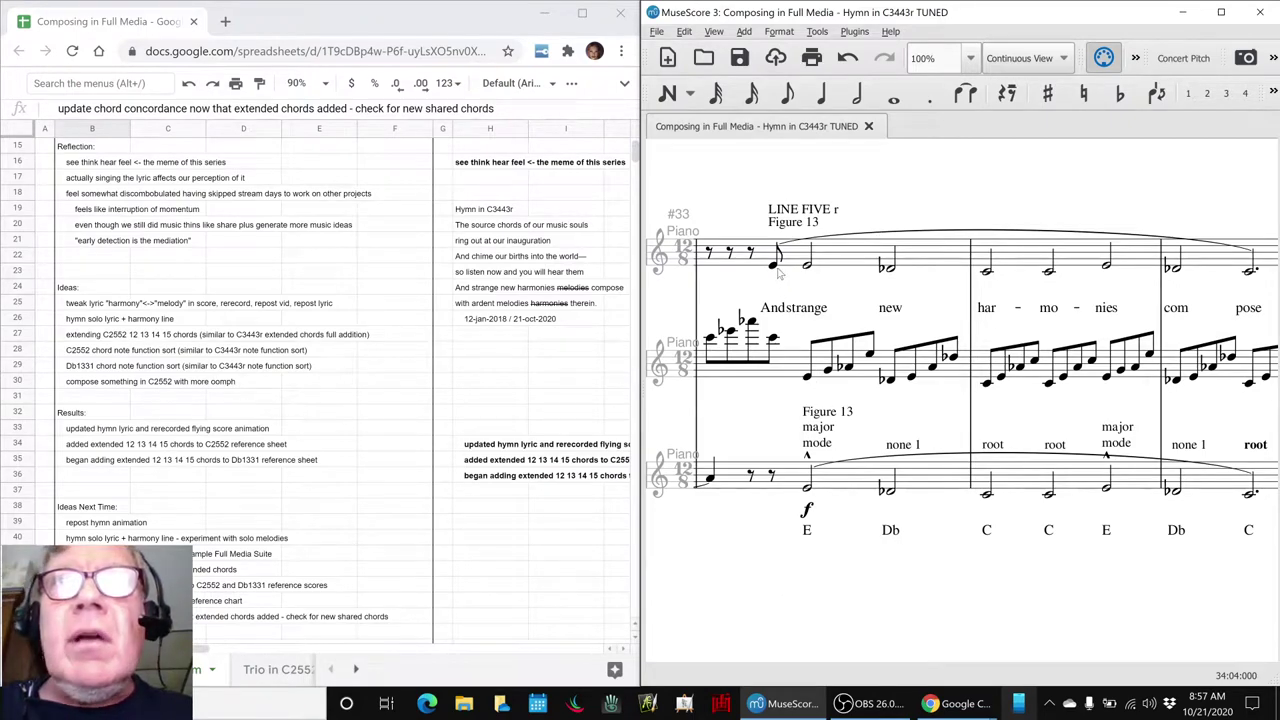
# - Play the hymn from LINE FIVE's opening E through the final elided chords, then stop
pyautogui.click(775, 264)
pyautogui.press('space')
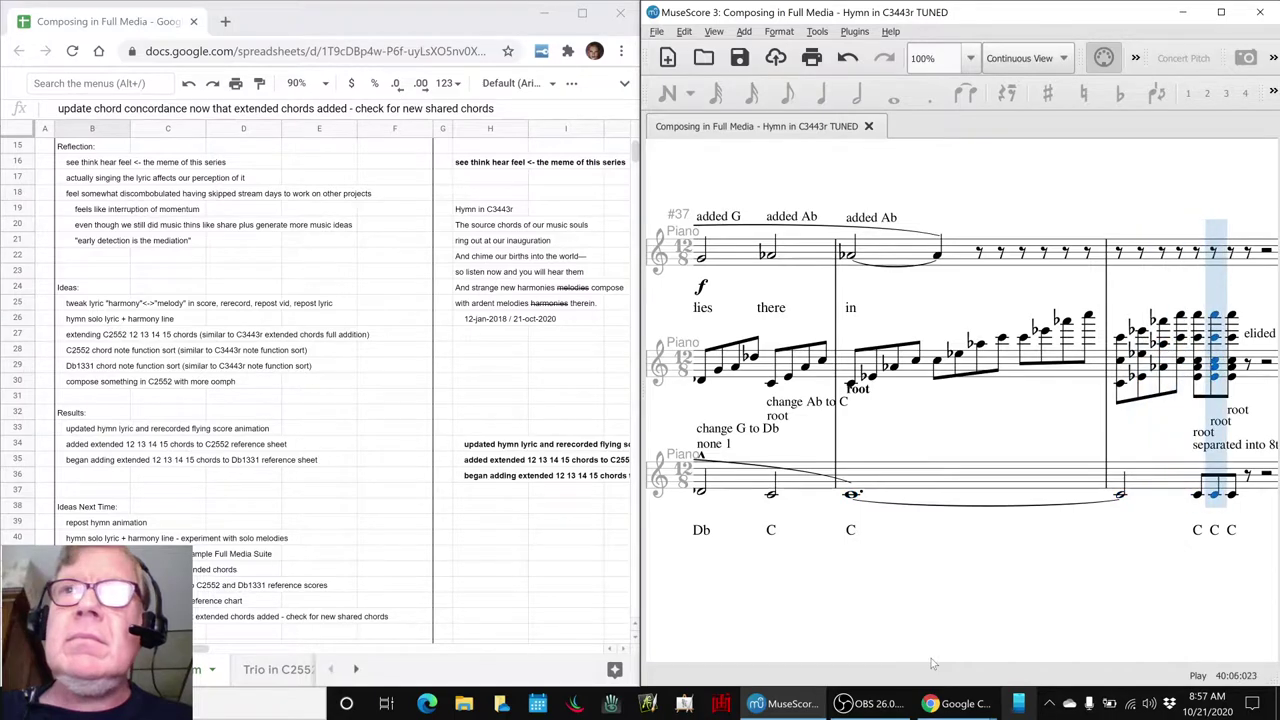
pyautogui.press('space')
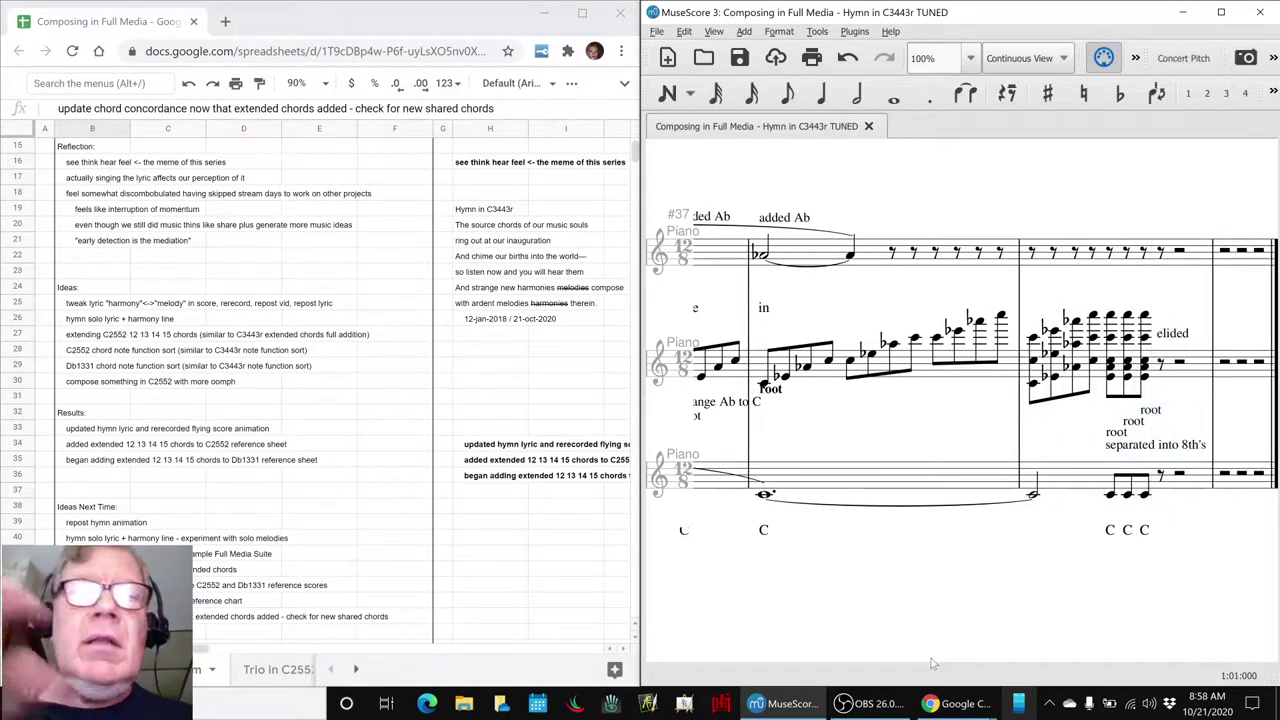
pyautogui.hotkey('alt', 'Tab')
pyautogui.hotkey('alt', 'Tab')
pyautogui.hotkey('alt', 'Tab')
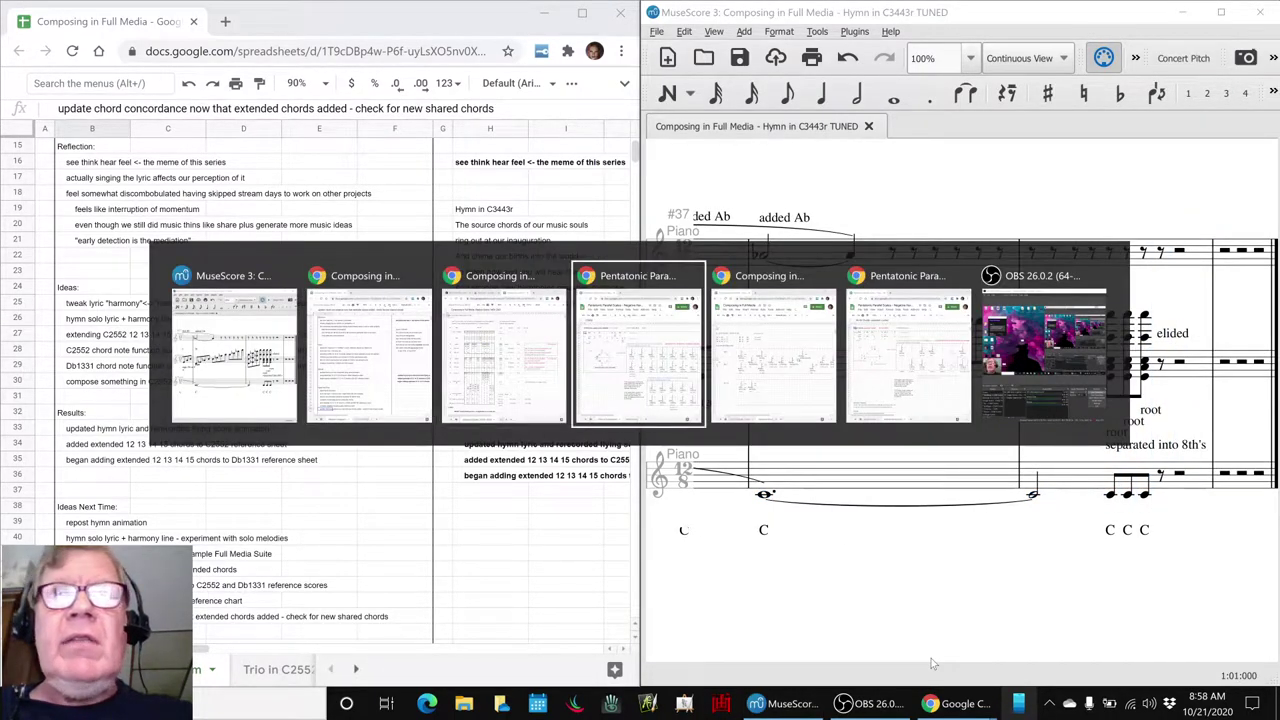
pyautogui.hotkey('alt', 'Tab')
pyautogui.hotkey('alt', 'Tab')
pyautogui.hotkey('alt', 'Tab')
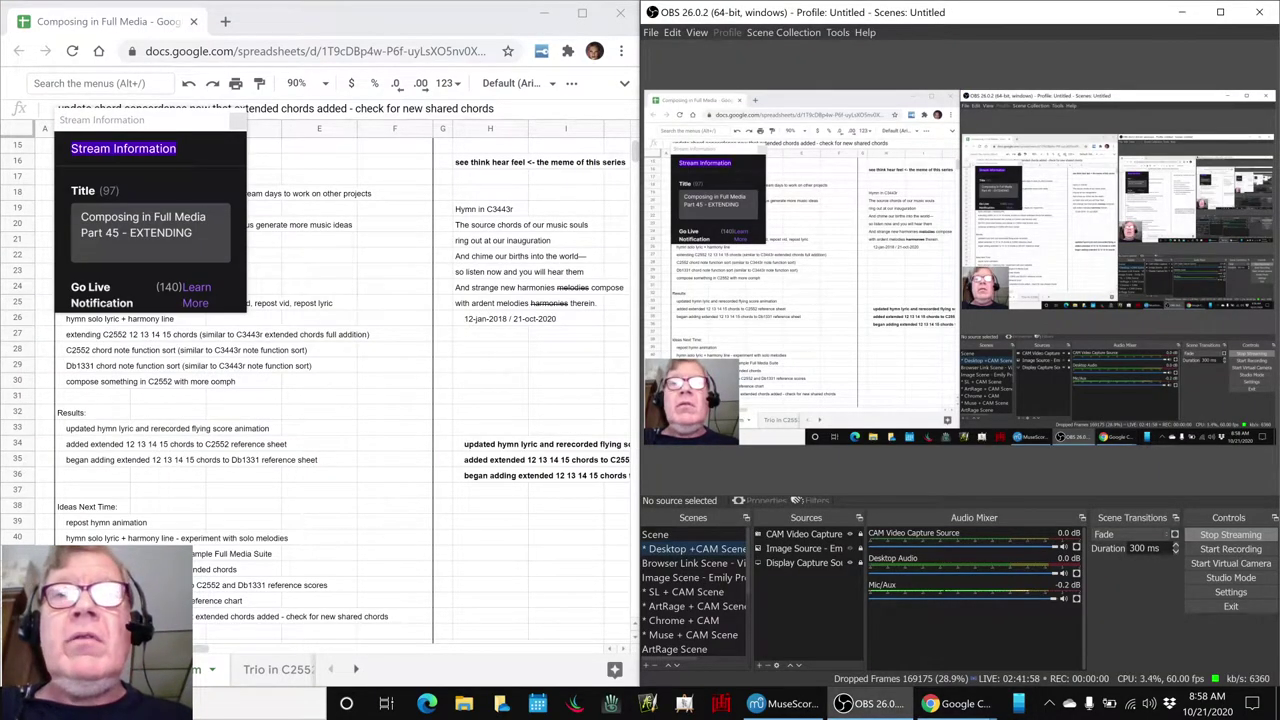
pyautogui.click(790, 703)
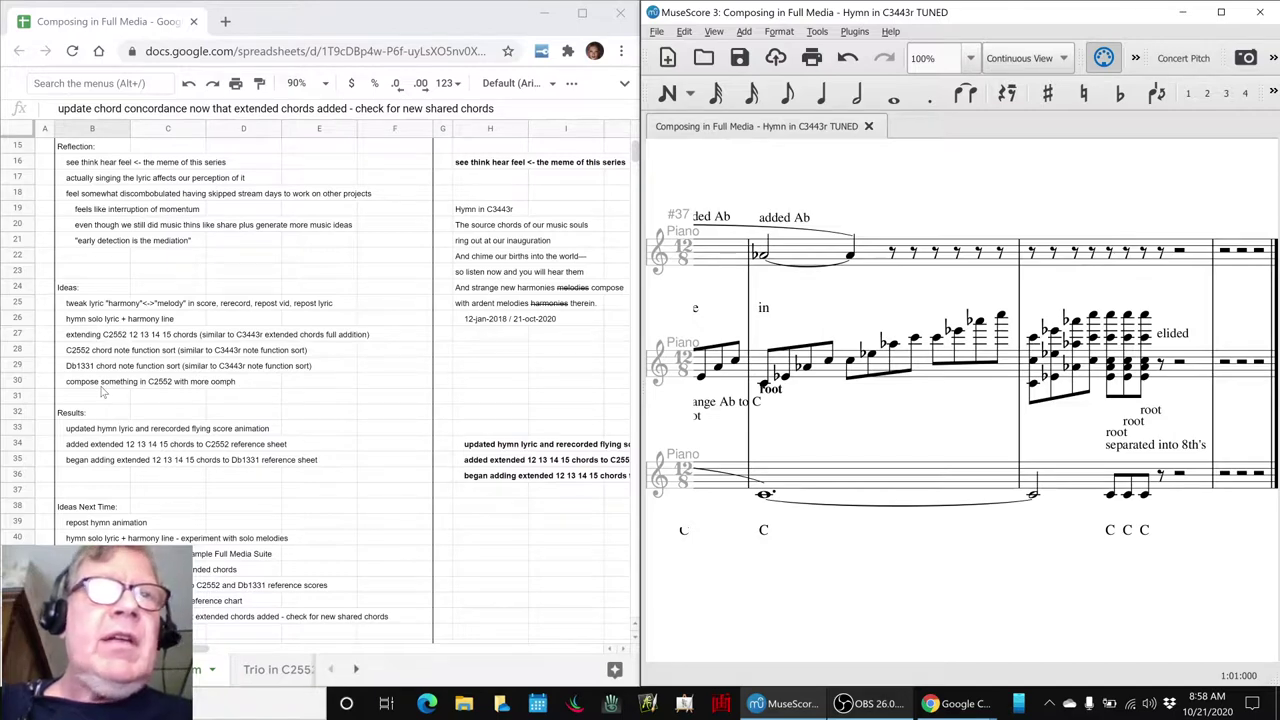
pyautogui.click(466, 444)
# - Pan the MuseScore score to show measures 33–35 and the LINE SIX passage
pyautogui.moveTo(855, 425); pyautogui.dragTo(1060, 428)
pyautogui.moveTo(752, 605); pyautogui.dragTo(957, 571)
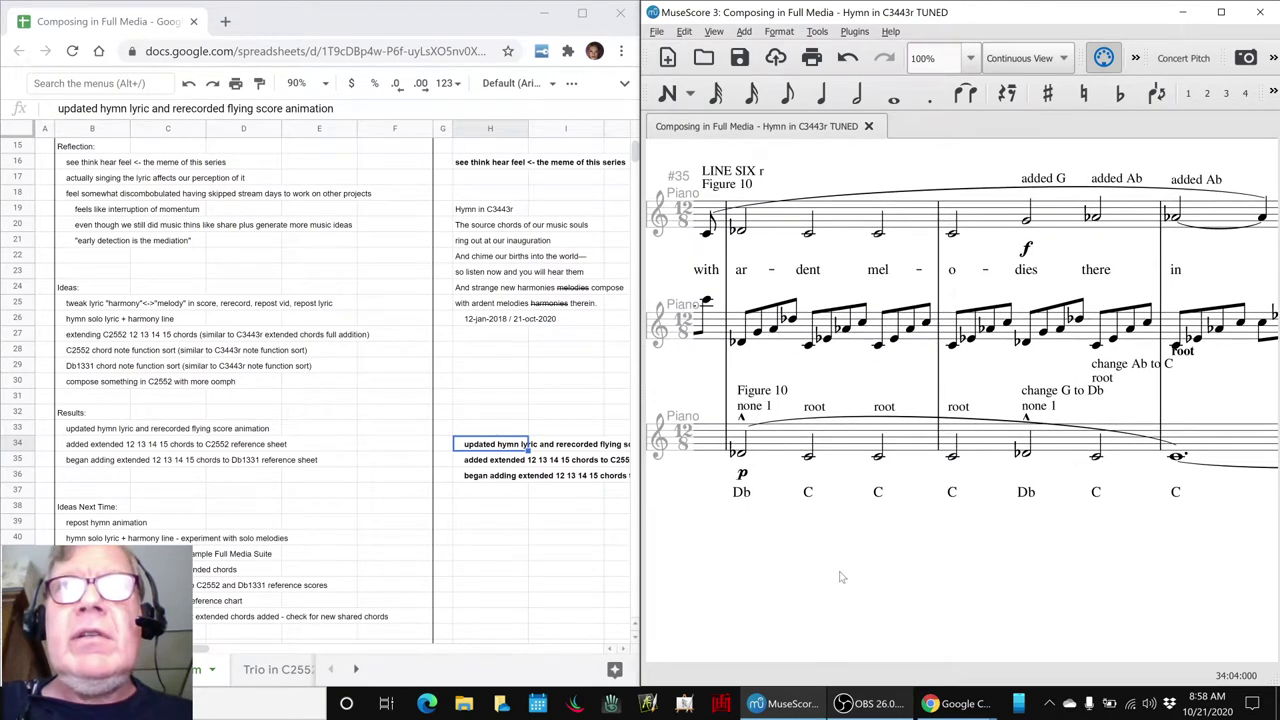
pyautogui.moveTo(840, 577); pyautogui.dragTo(1039, 575)
pyautogui.moveTo(876, 577); pyautogui.dragTo(1081, 565)
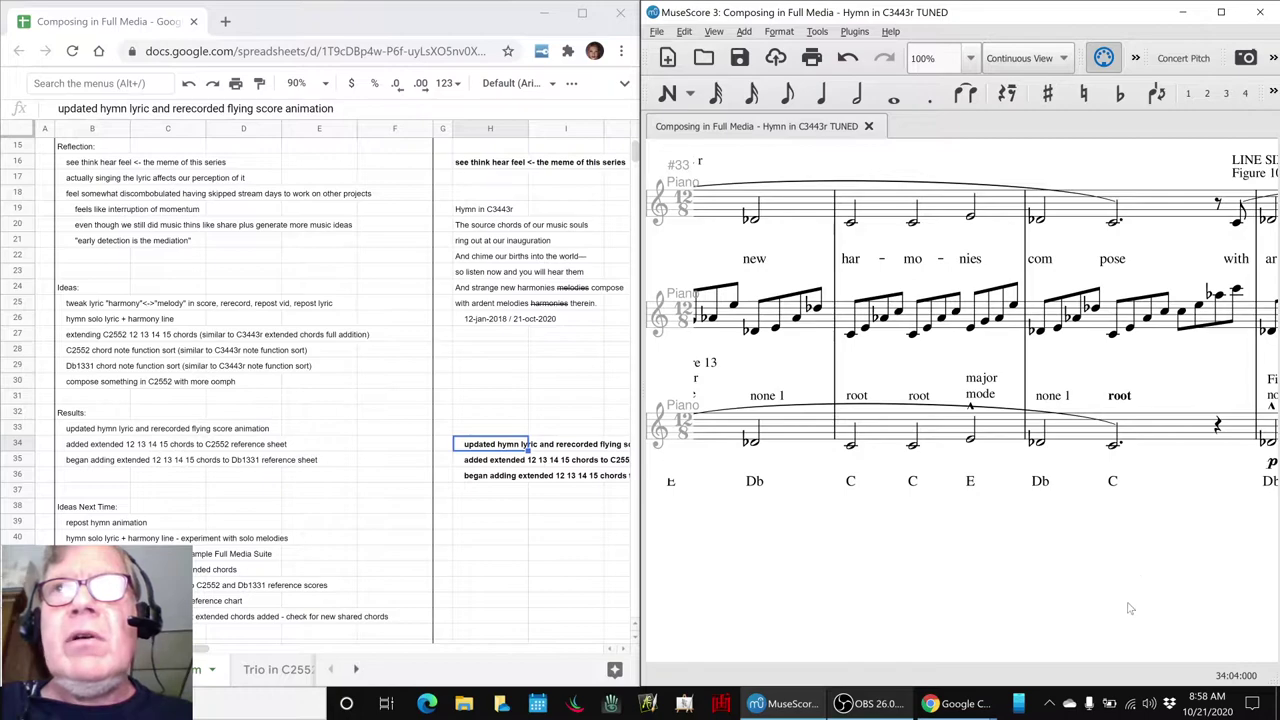
pyautogui.moveTo(1130, 608); pyautogui.dragTo(826, 605)
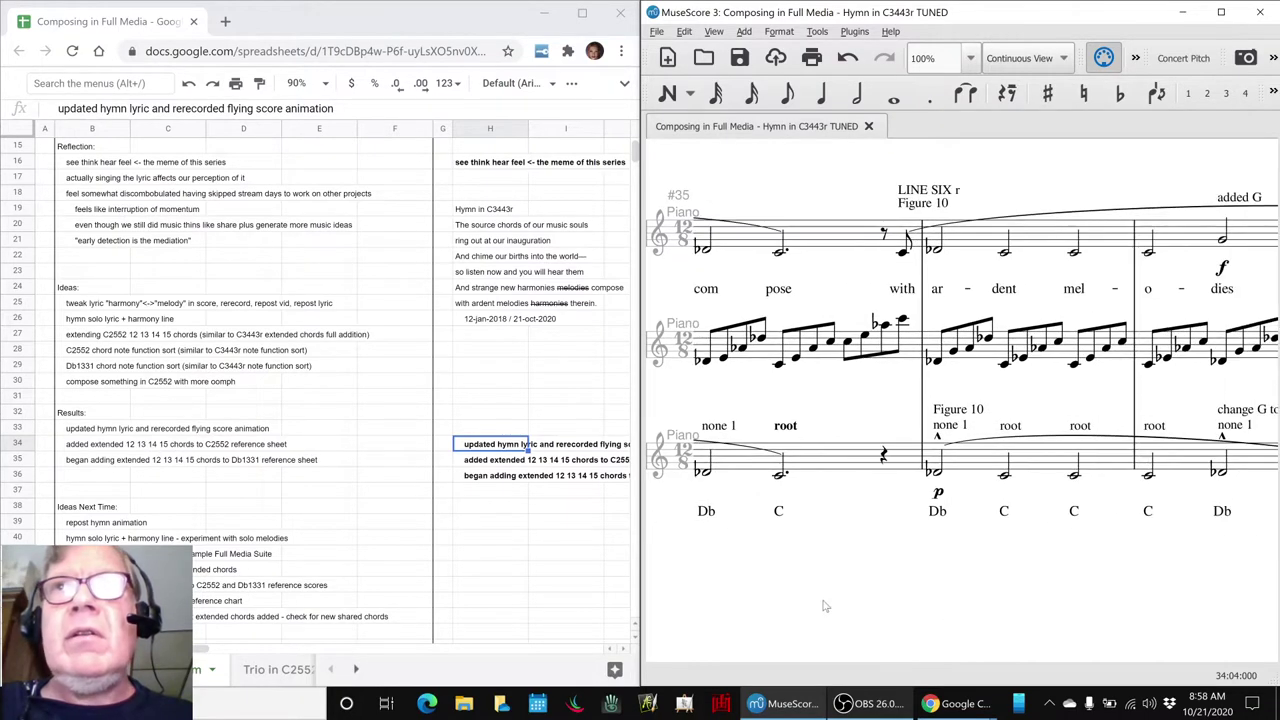
# - Check the lyric lines in cells H20 and H25 against the score
pyautogui.click(487, 229)
pyautogui.scroll(5, 488, 230)
pyautogui.scroll(-8, 488, 230)
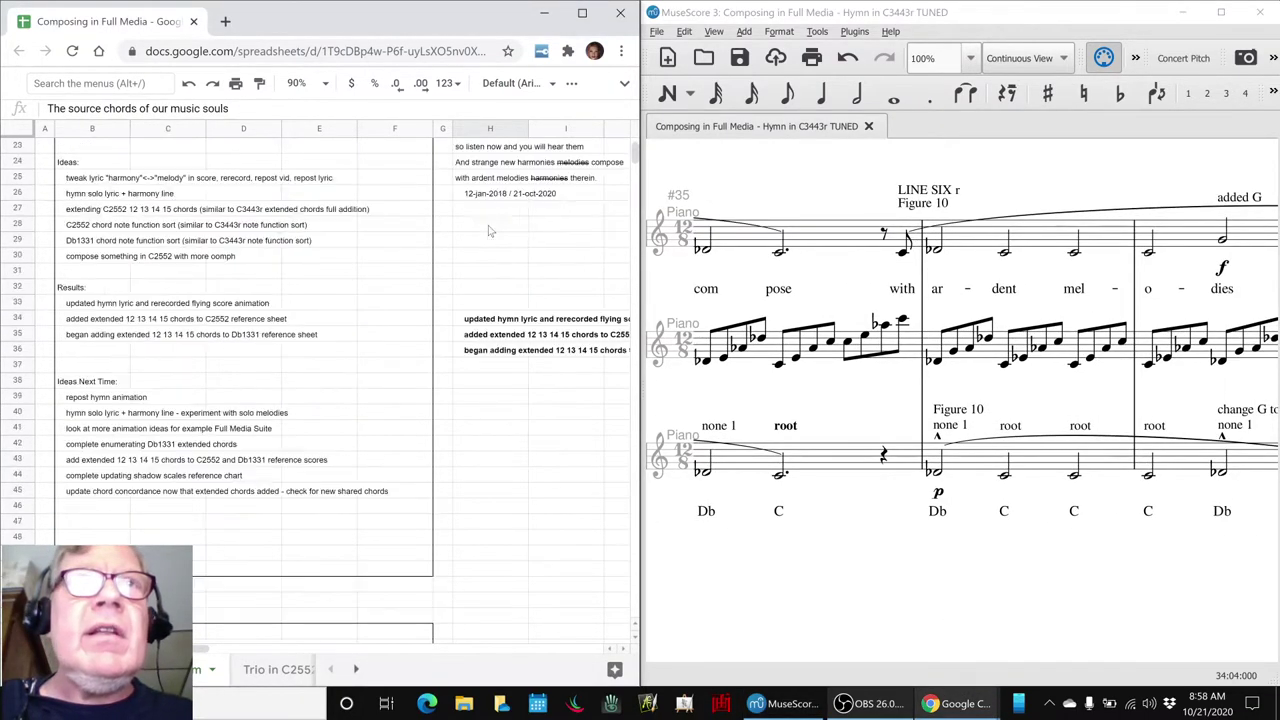
pyautogui.scroll(7, 488, 230)
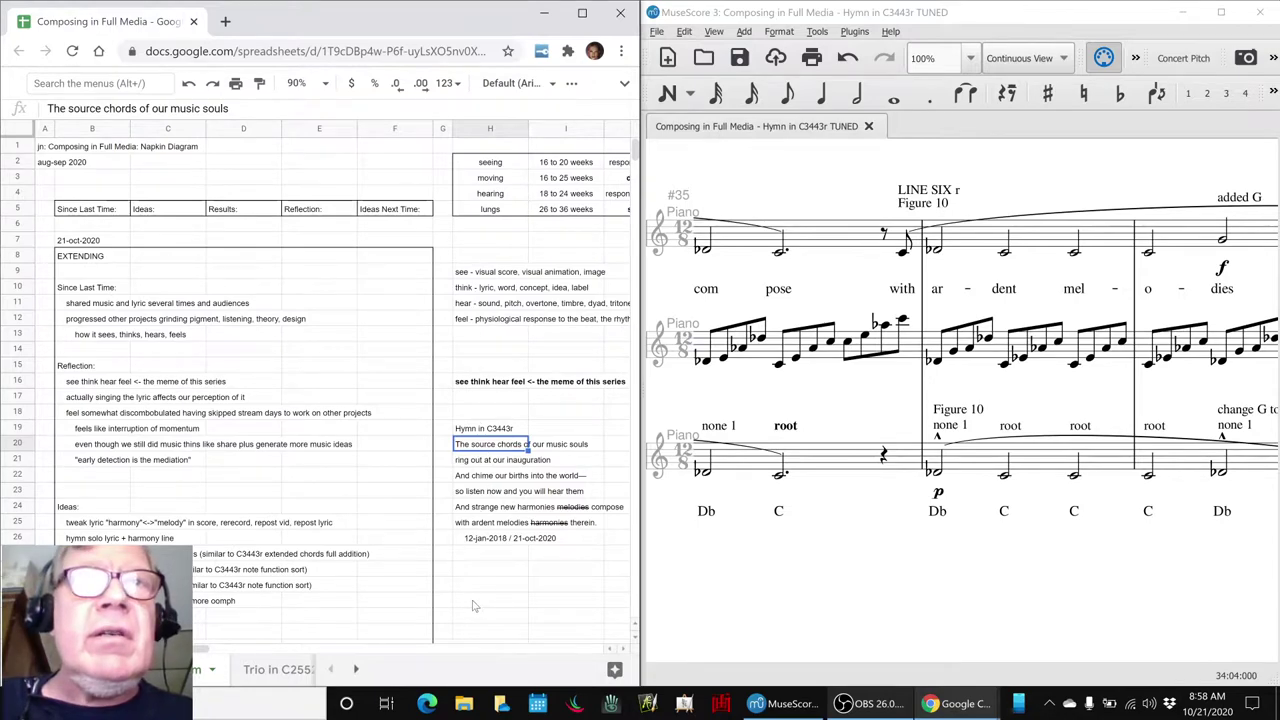
pyautogui.click(491, 522)
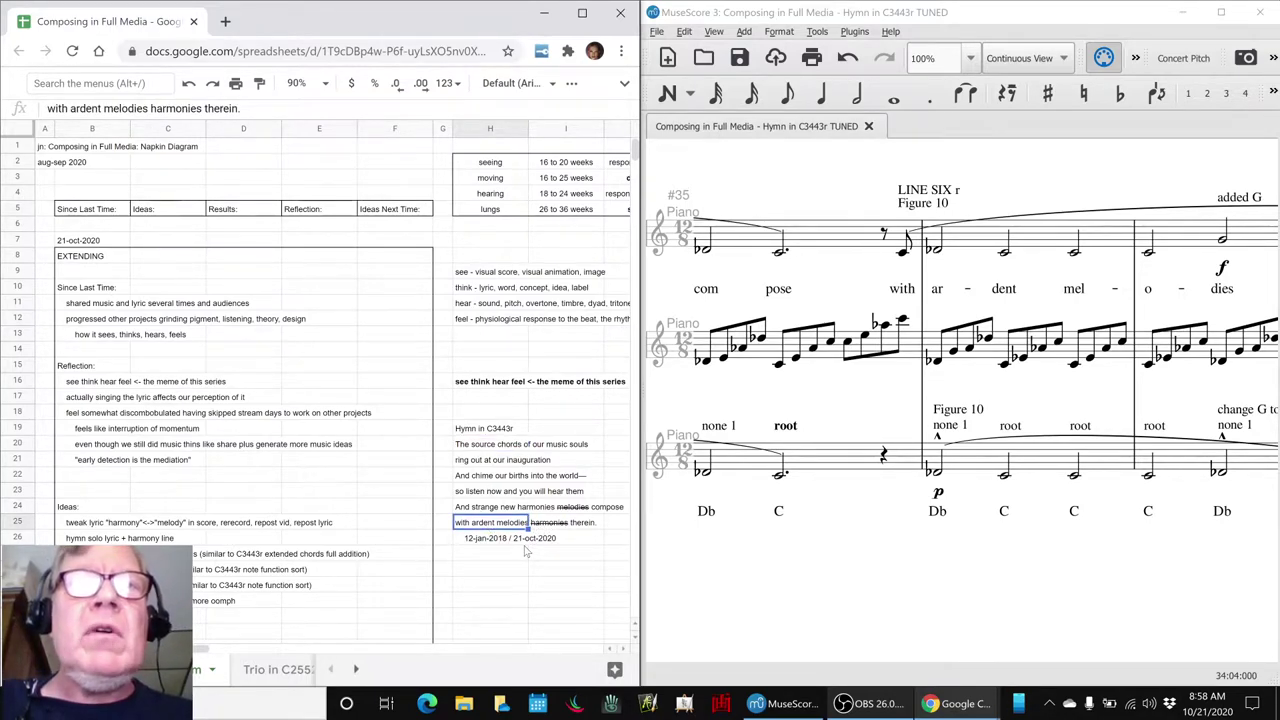
pyautogui.scroll(-5, 525, 550)
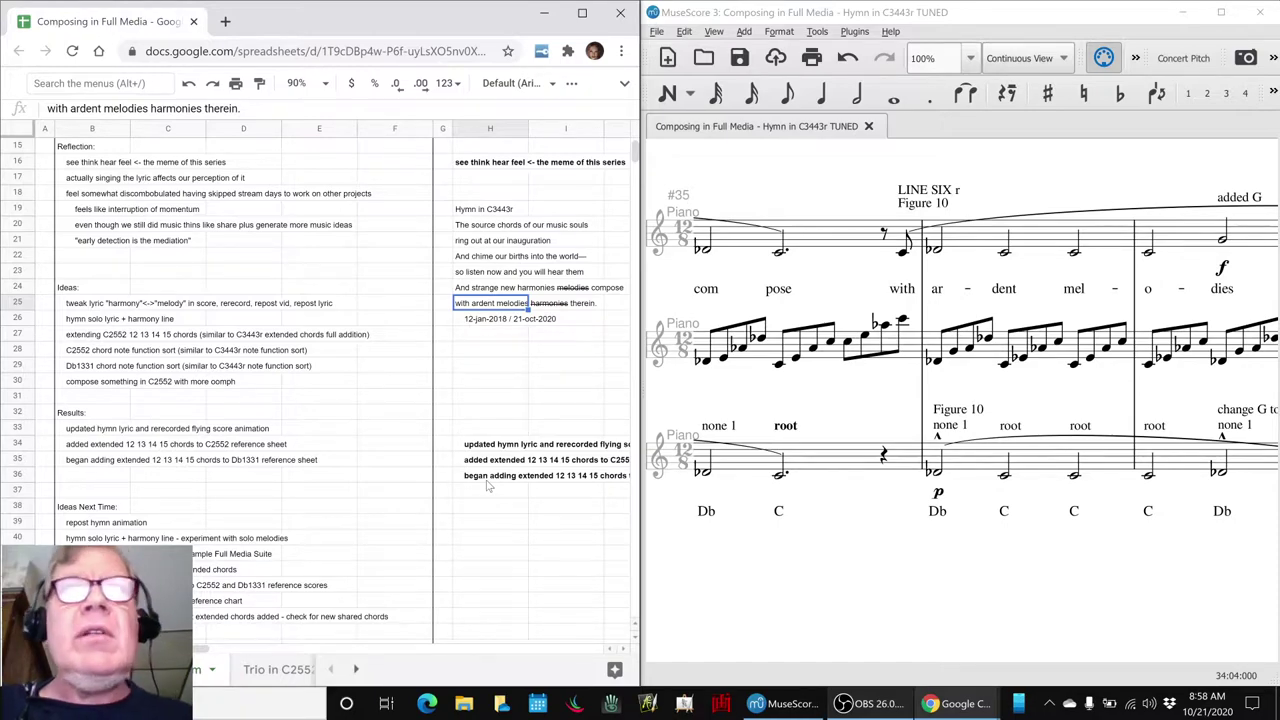
pyautogui.hotkey('alt', 'Tab')
pyautogui.hotkey('alt', 'Tab')
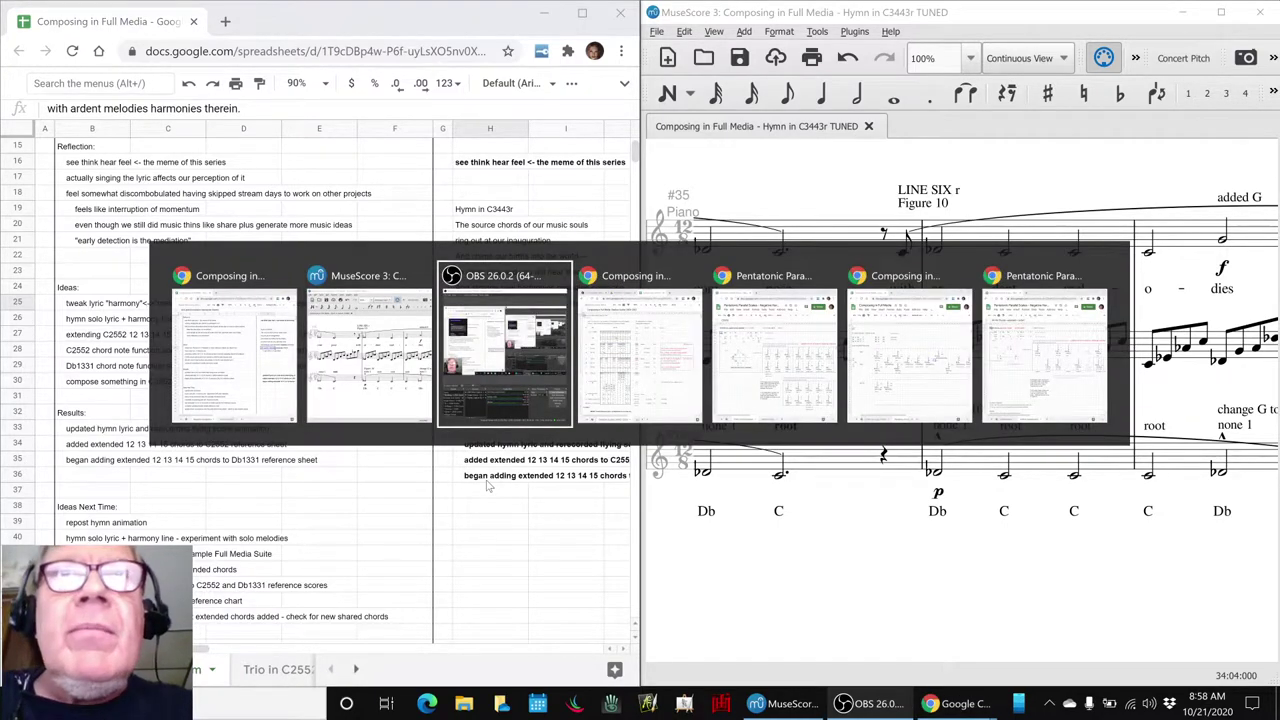
pyautogui.hotkey('alt', 'Tab')
pyautogui.hotkey('alt', 'Tab')
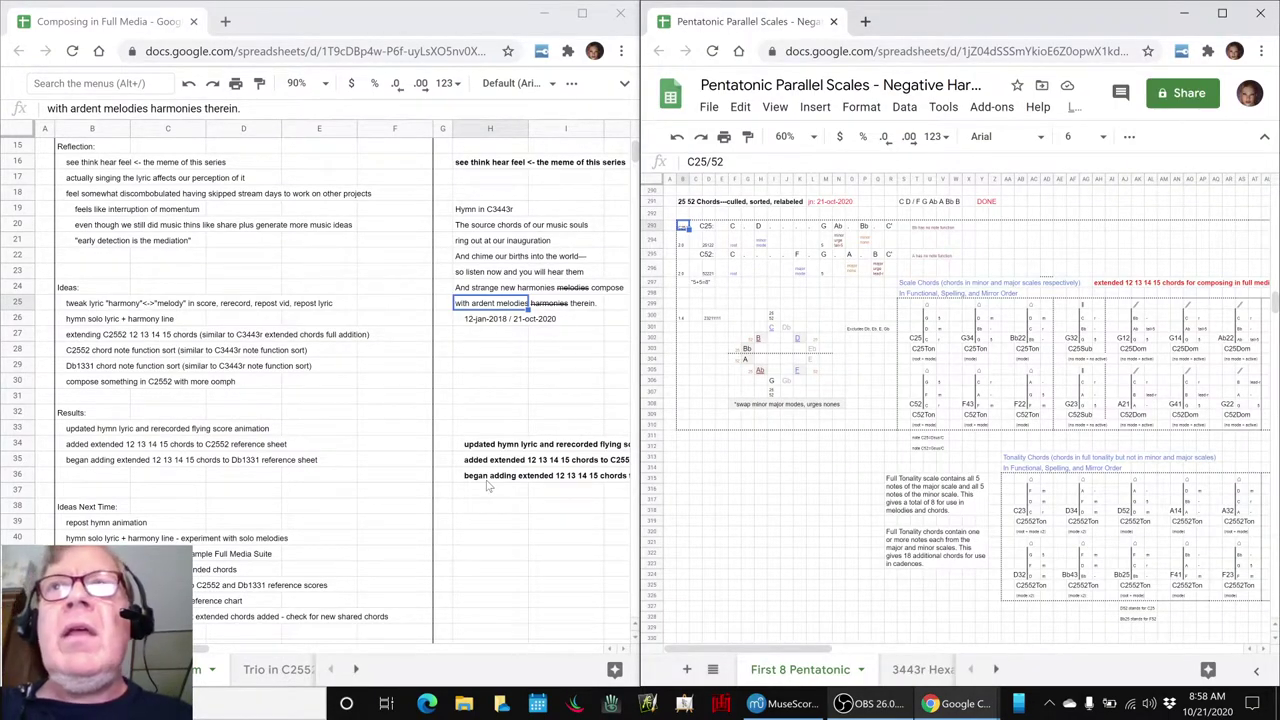
# - Browse along row 322 through the C2552 chord charts of Pentatonic Parallel Scales
pyautogui.click(826, 553)
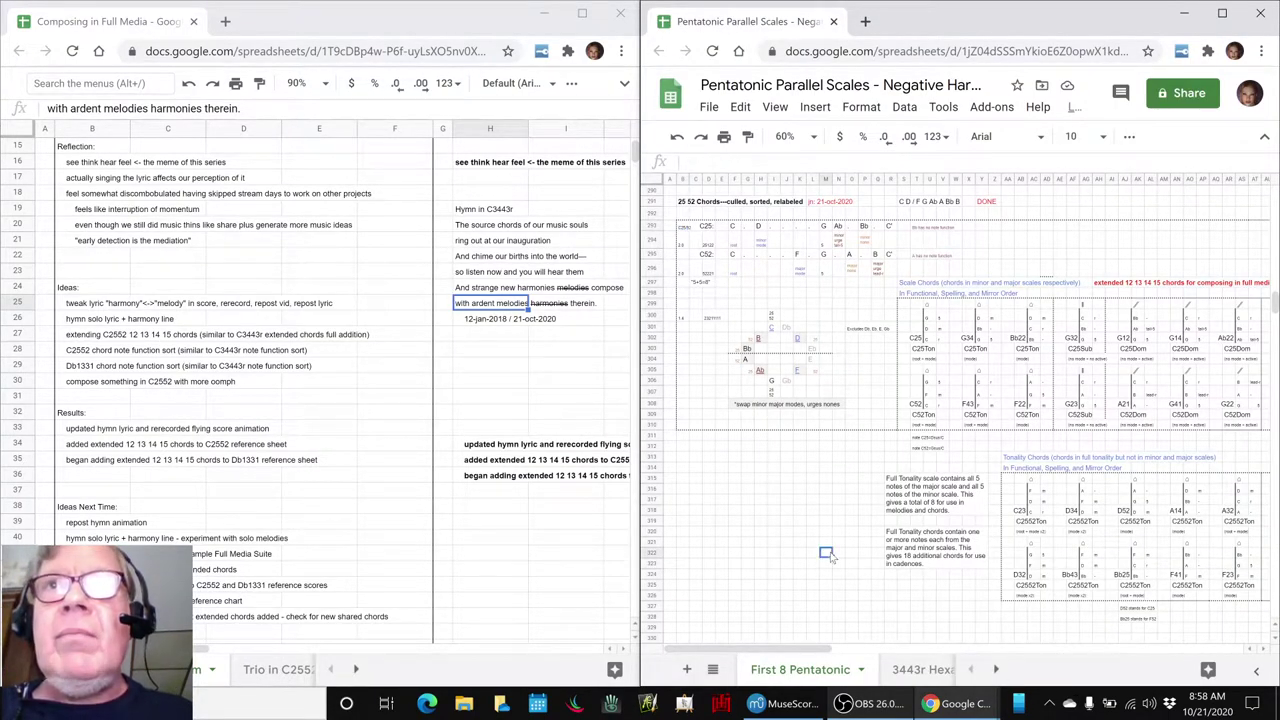
pyautogui.click(1257, 553)
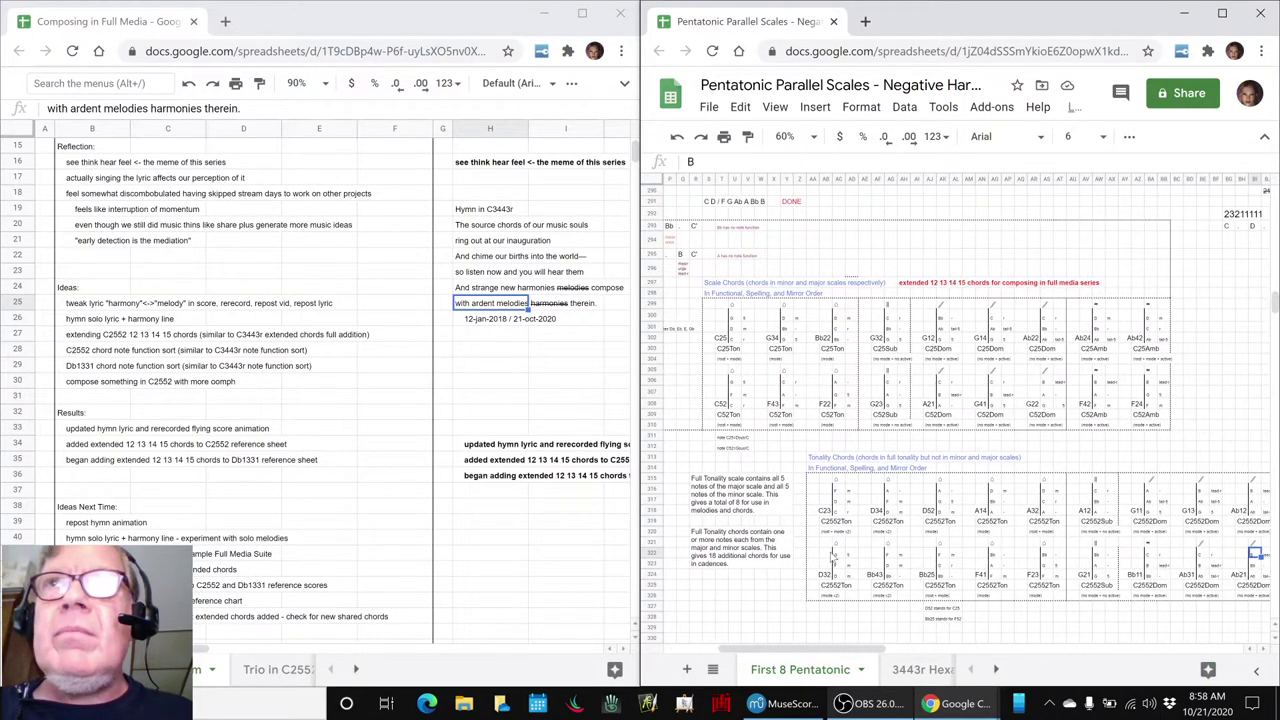
pyautogui.press('Right')
pyautogui.press('Right')
pyautogui.press('Right')
pyautogui.press('Right')
pyautogui.press('Right')
pyautogui.press('Right')
pyautogui.press('Right')
pyautogui.press('Right')
pyautogui.press('Right')
pyautogui.press('Right')
pyautogui.press('Right')
pyautogui.press('Right')
pyautogui.press('Right')
pyautogui.press('Right')
pyautogui.press('Right')
pyautogui.press('Right')
pyautogui.press('Right')
pyautogui.press('Right')
pyautogui.press('Right')
pyautogui.press('Right')
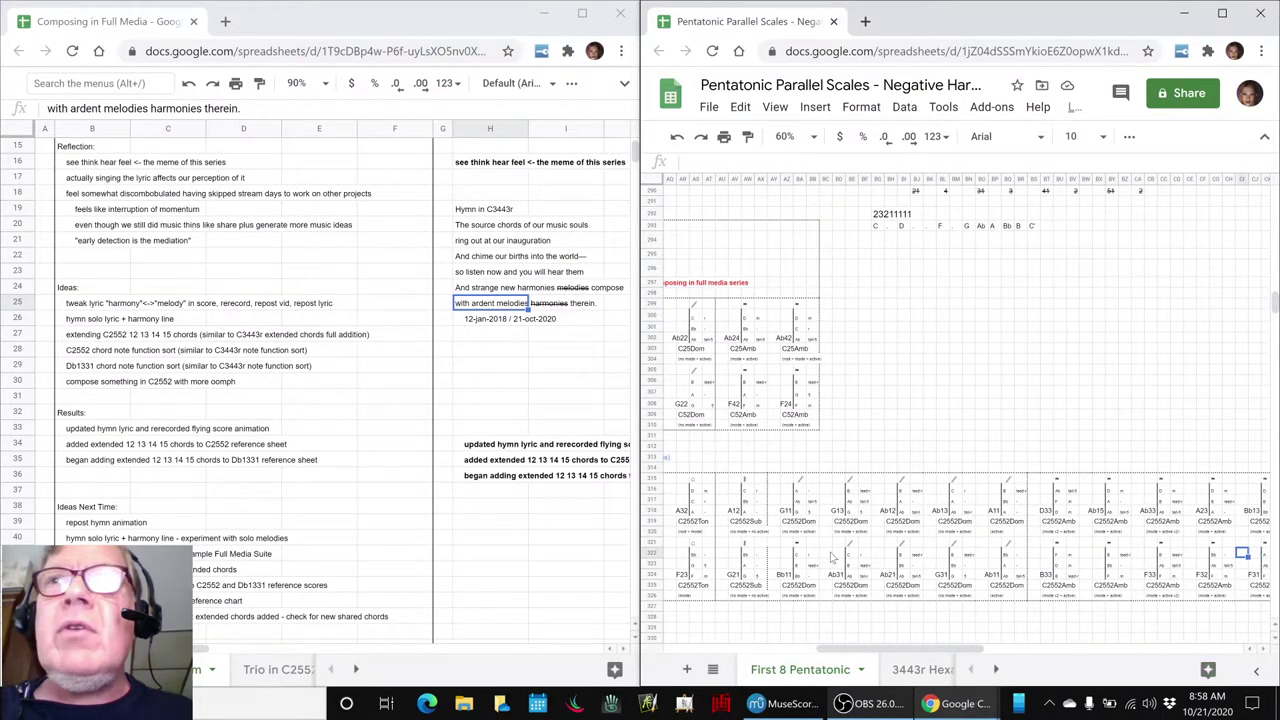
pyautogui.press('Right')
pyautogui.press('Right')
pyautogui.press('Right')
pyautogui.press('Right')
pyautogui.press('Right')
pyautogui.press('Right')
pyautogui.press('Right')
pyautogui.press('Right')
pyautogui.press('Right')
pyautogui.press('Right')
pyautogui.press('Right')
pyautogui.press('Right')
pyautogui.press('Right')
pyautogui.press('Right')
pyautogui.press('Right')
pyautogui.press('Right')
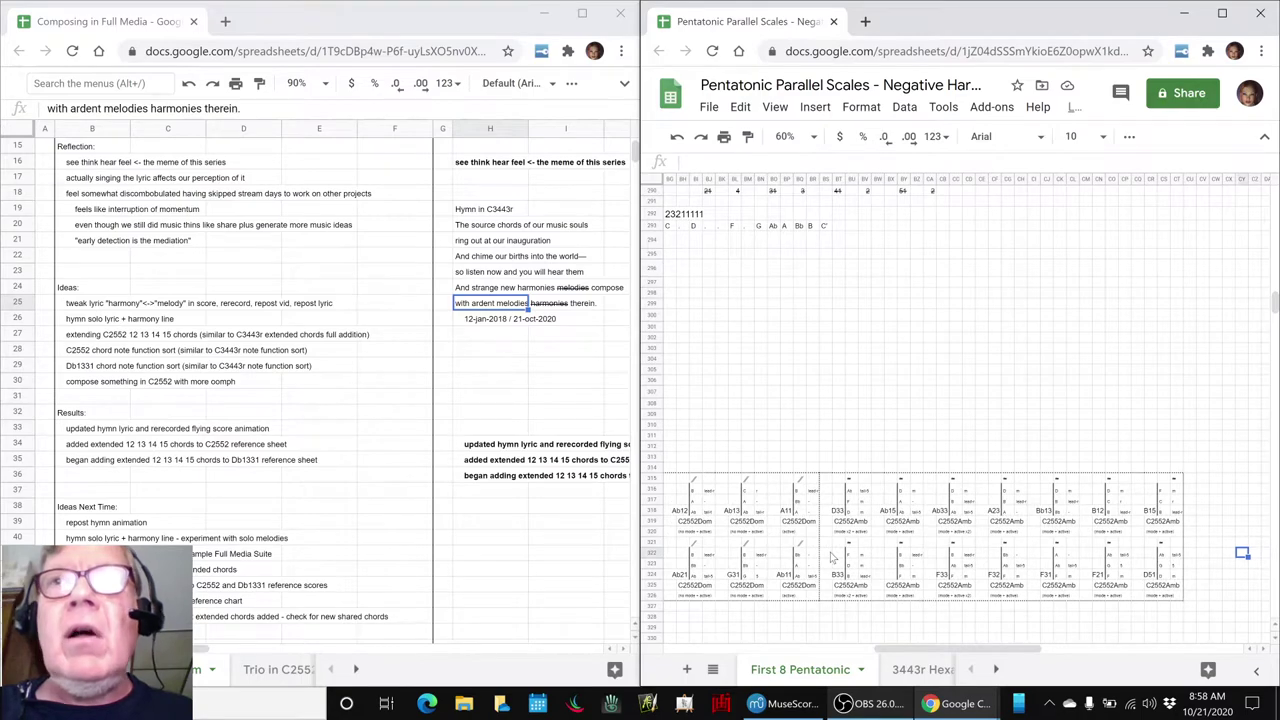
pyautogui.press('Left')
pyautogui.press('Left')
pyautogui.press('Left')
pyautogui.press('Left')
pyautogui.press('Left')
pyautogui.press('Left')
pyautogui.press('Left')
pyautogui.press('Left')
pyautogui.press('Left')
pyautogui.press('Left')
pyautogui.press('Left')
pyautogui.press('Left')
pyautogui.press('Left')
pyautogui.press('Left')
pyautogui.press('Left')
pyautogui.press('Left')
pyautogui.press('Left')
pyautogui.press('Left')
pyautogui.press('Left')
pyautogui.press('Left')
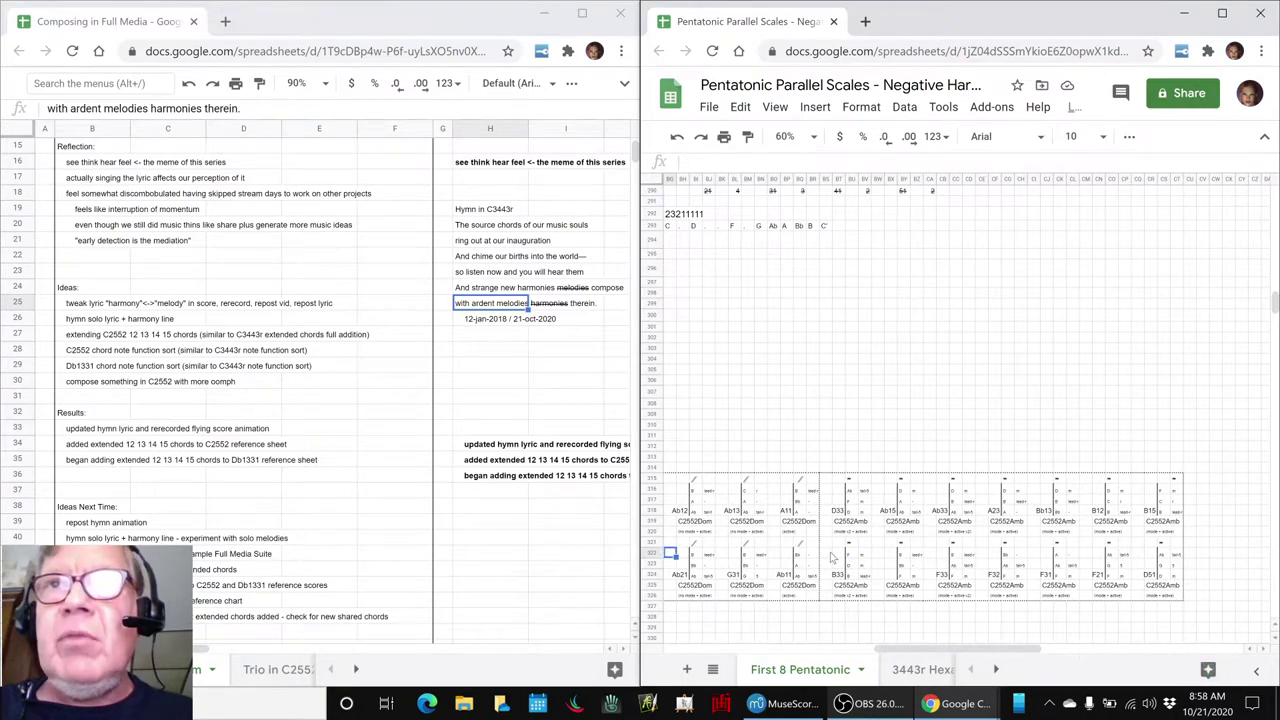
pyautogui.scroll(-3, 830, 556)
pyautogui.scroll(2, 837, 543)
# - Move through the scale chord charts to the C25 and C52 chord rows
pyautogui.click(726, 400)
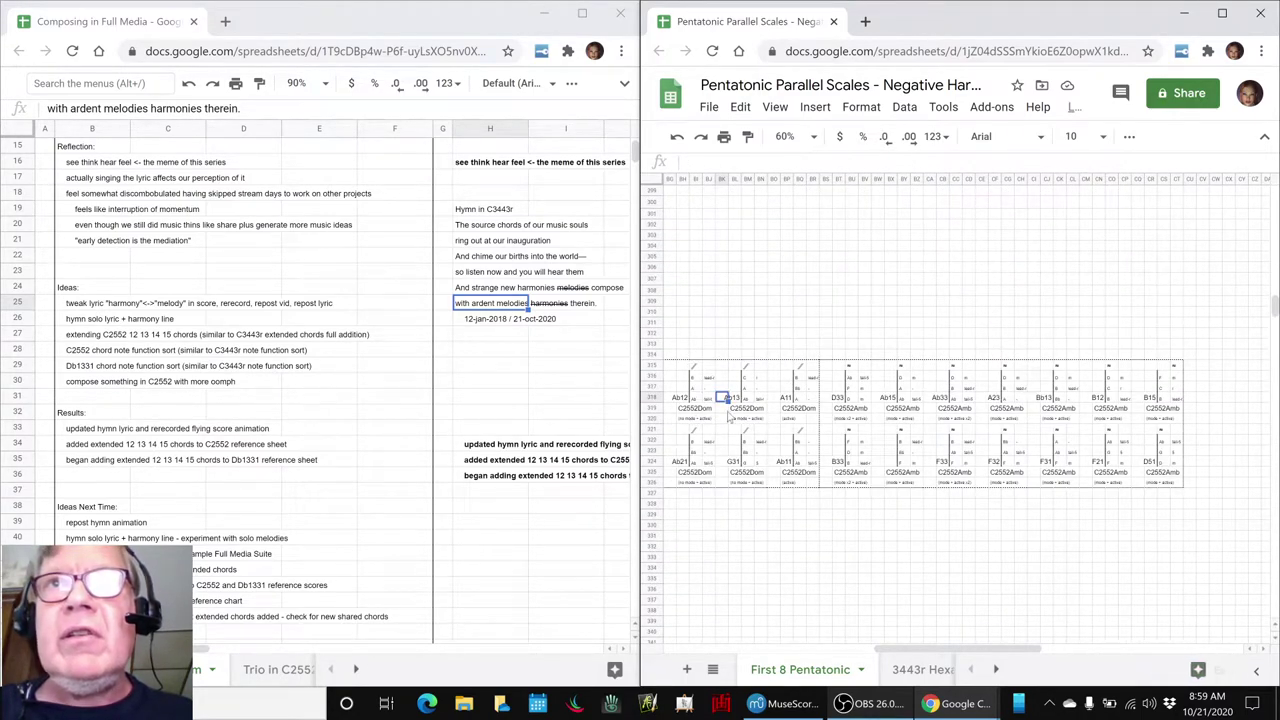
pyautogui.press('Right')
pyautogui.press('Right')
pyautogui.press('Right')
pyautogui.press('Up')
pyautogui.press('Up')
pyautogui.press('Up')
pyautogui.press('Up')
pyautogui.press('Up')
pyautogui.press('Up')
pyautogui.press('Up')
pyautogui.press('Up')
pyautogui.press('Up')
pyautogui.press('Up')
pyautogui.press('Up')
pyautogui.press('Up')
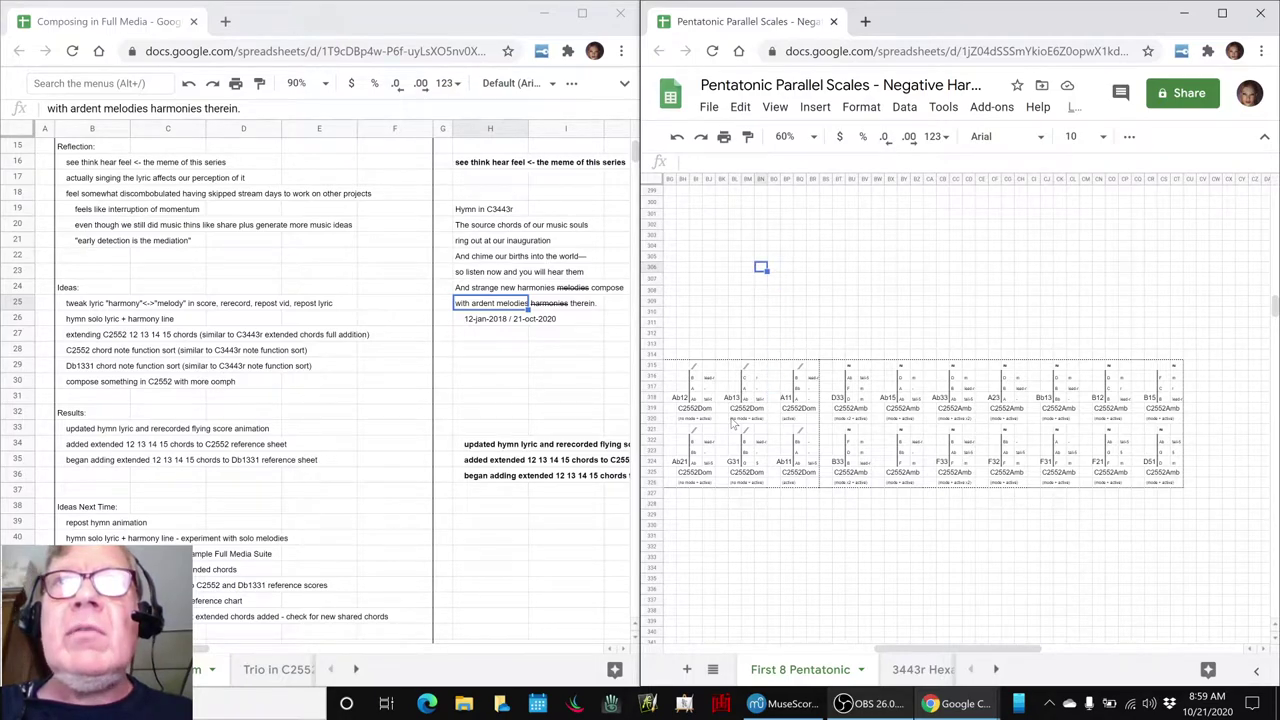
pyautogui.press('Left')
pyautogui.press('Left')
pyautogui.press('Left')
pyautogui.press('Left')
pyautogui.press('Left')
pyautogui.press('Left')
pyautogui.press('Left')
pyautogui.press('Left')
pyautogui.press('Left')
pyautogui.press('Left')
pyautogui.press('Left')
pyautogui.press('Left')
pyautogui.press('Left')
pyautogui.press('Left')
pyautogui.press('Left')
pyautogui.press('Left')
pyautogui.press('Left')
pyautogui.press('Left')
pyautogui.press('Left')
pyautogui.press('Left')
pyautogui.press('Up')
pyautogui.press('Up')
pyautogui.press('Up')
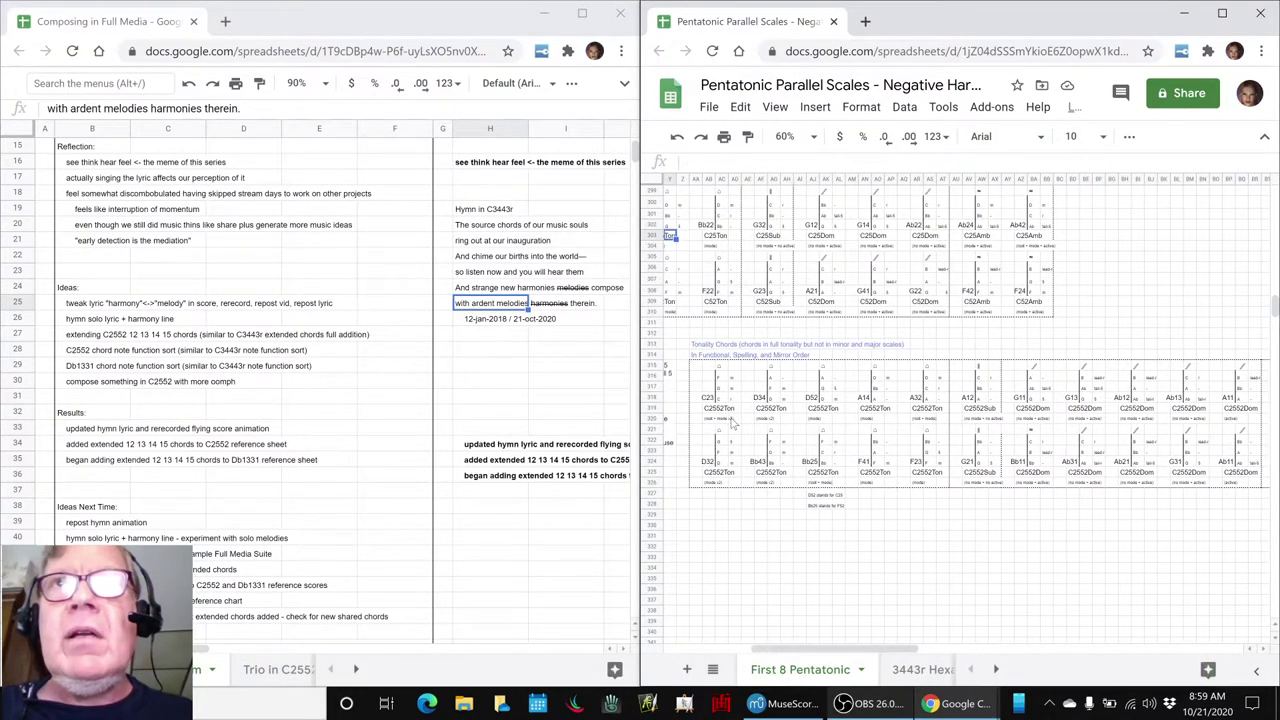
pyautogui.press('Down')
pyautogui.press('Down')
pyautogui.press('Down')
pyautogui.press('Down')
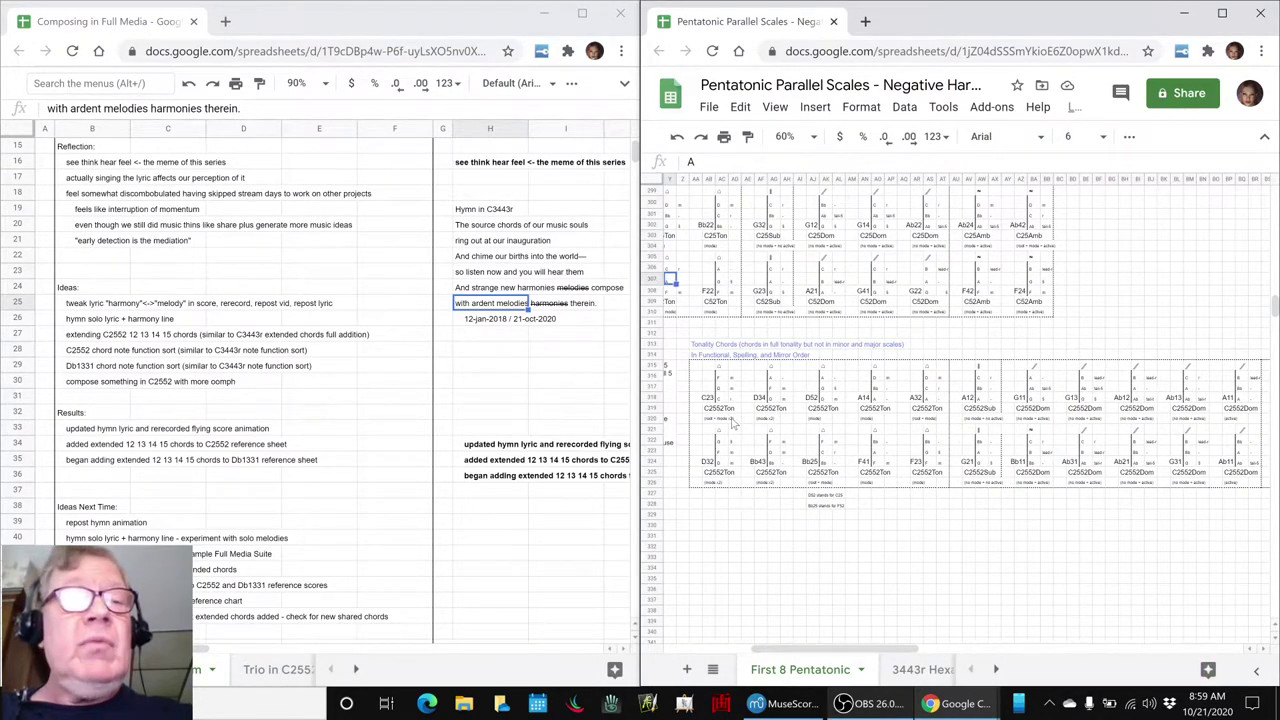
pyautogui.hotkey('alt', 'Tab')
pyautogui.hotkey('alt', 'Tab')
pyautogui.hotkey('alt', 'Tab')
pyautogui.hotkey('alt', 'Tab')
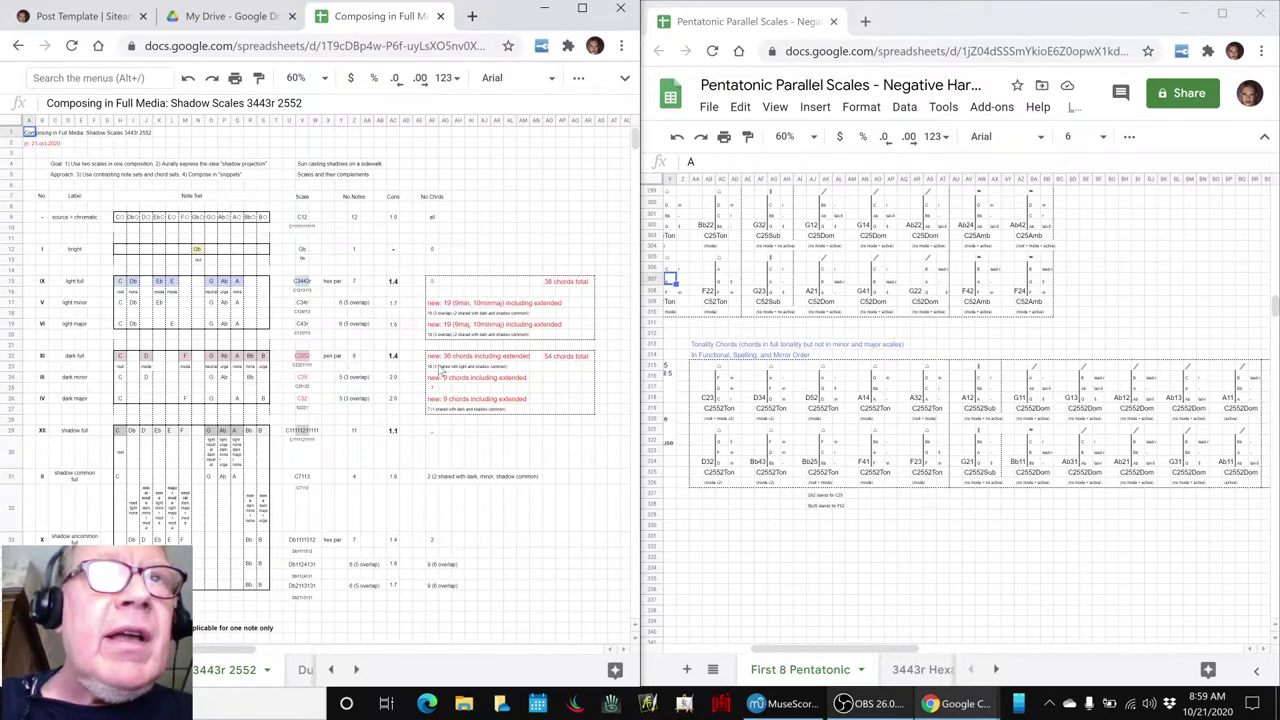
pyautogui.click(435, 367)
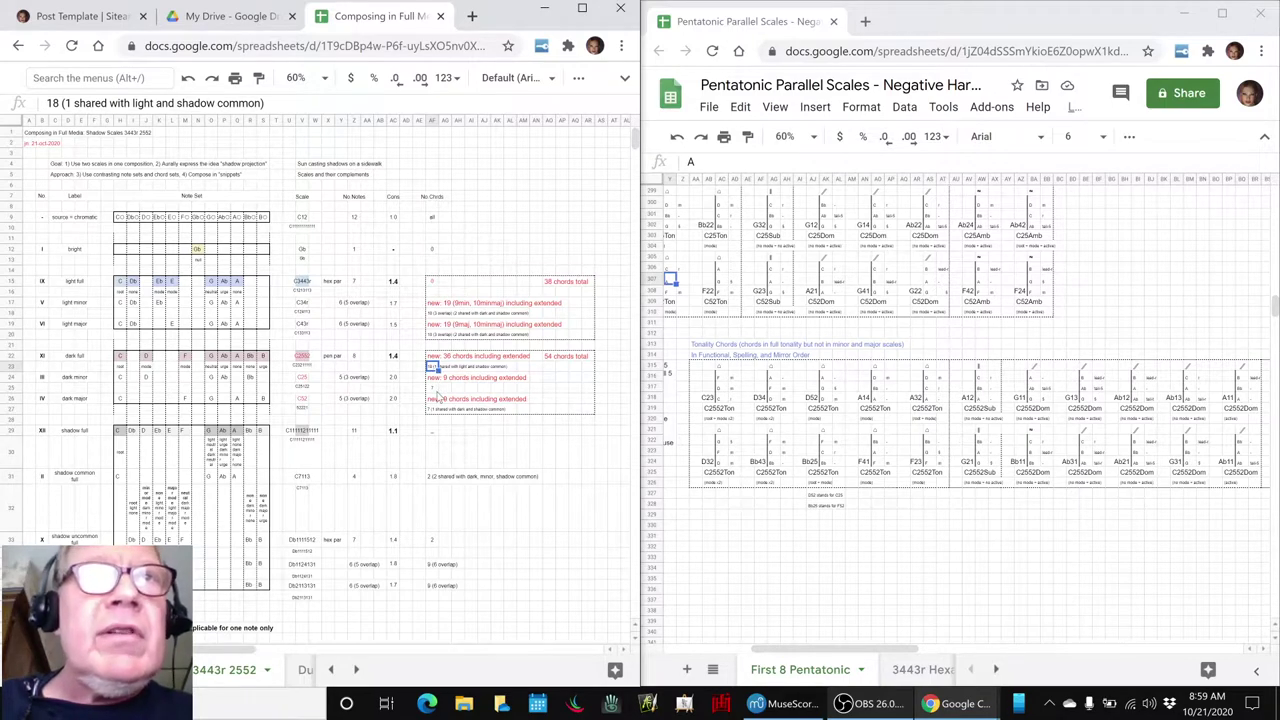
pyautogui.click(434, 387)
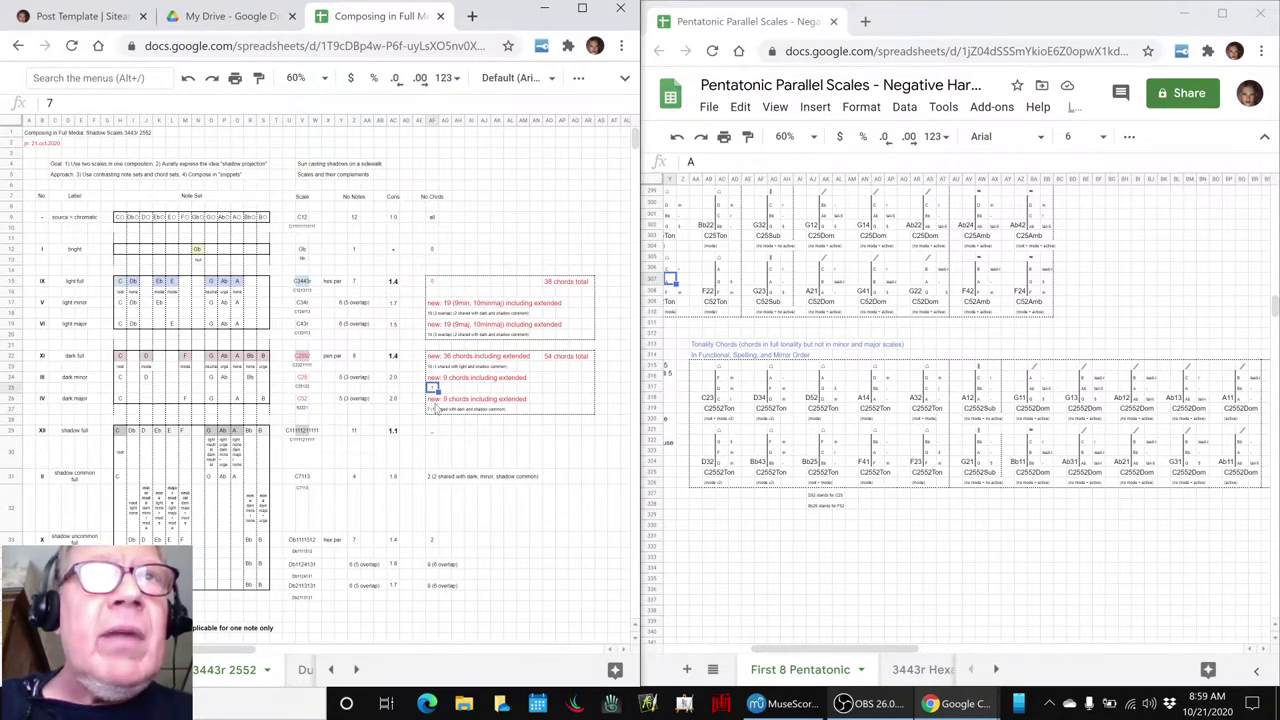
pyautogui.click(435, 410)
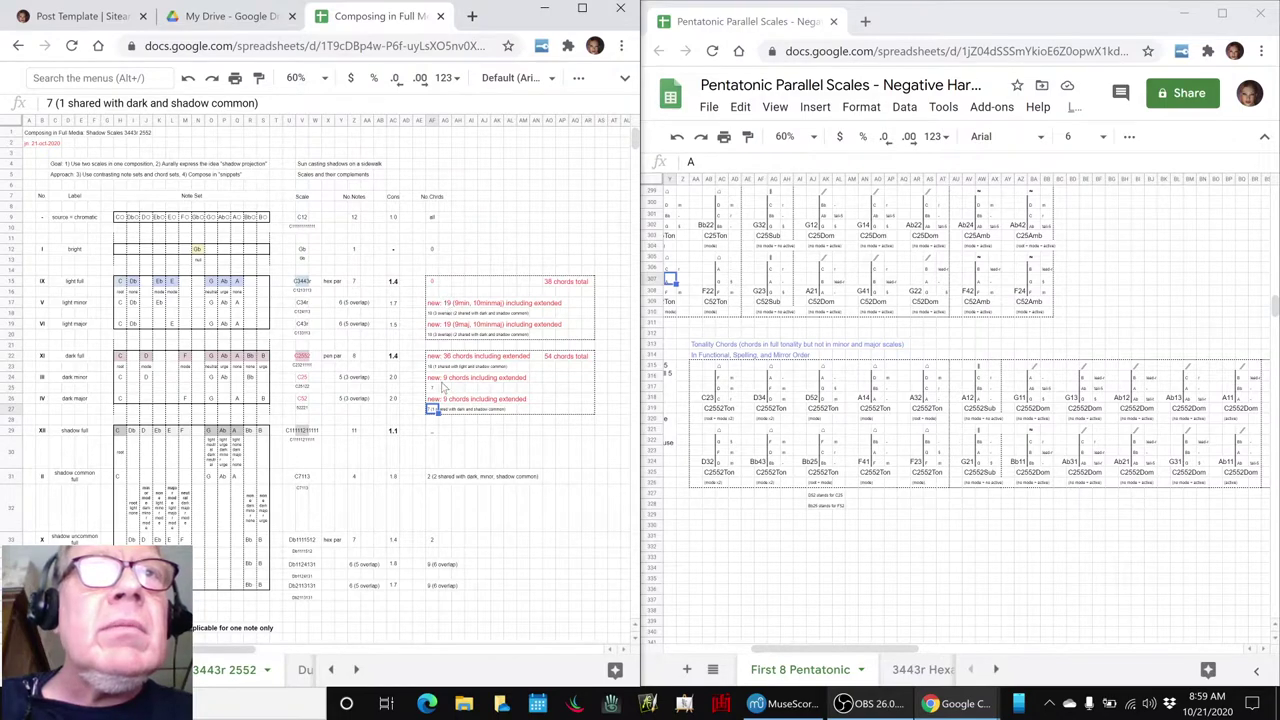
pyautogui.click(446, 357)
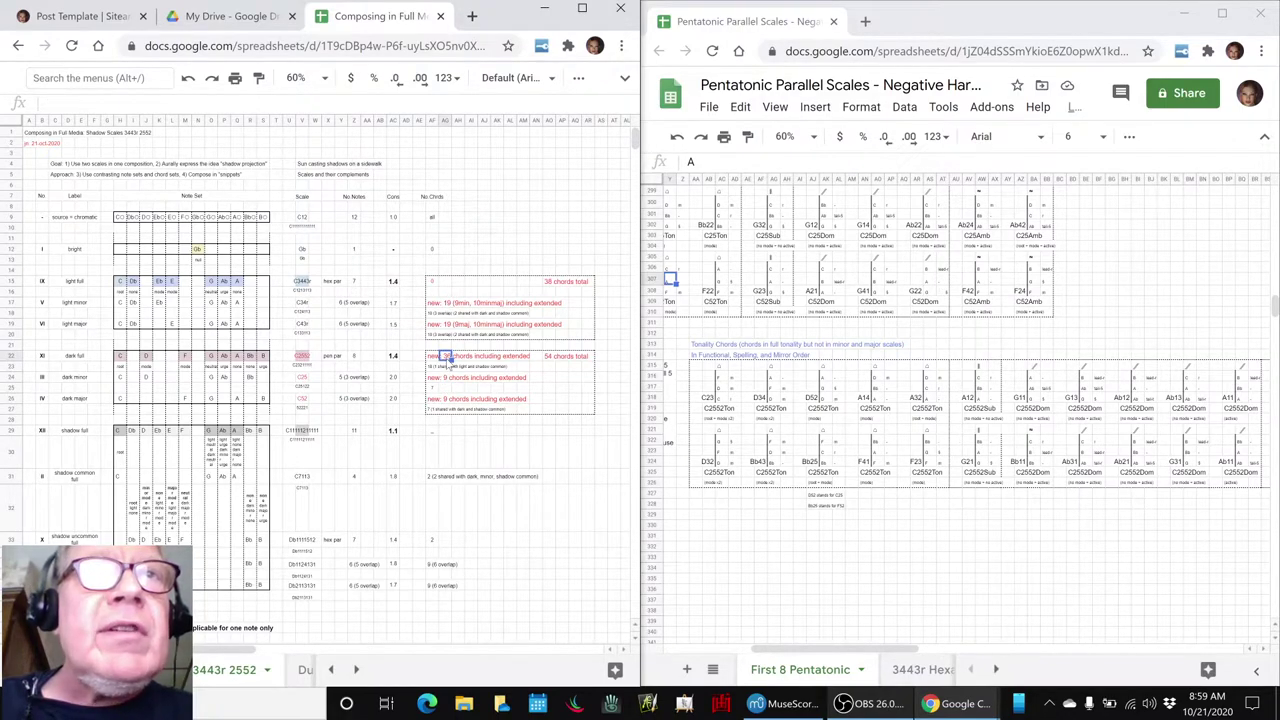
pyautogui.click(435, 376)
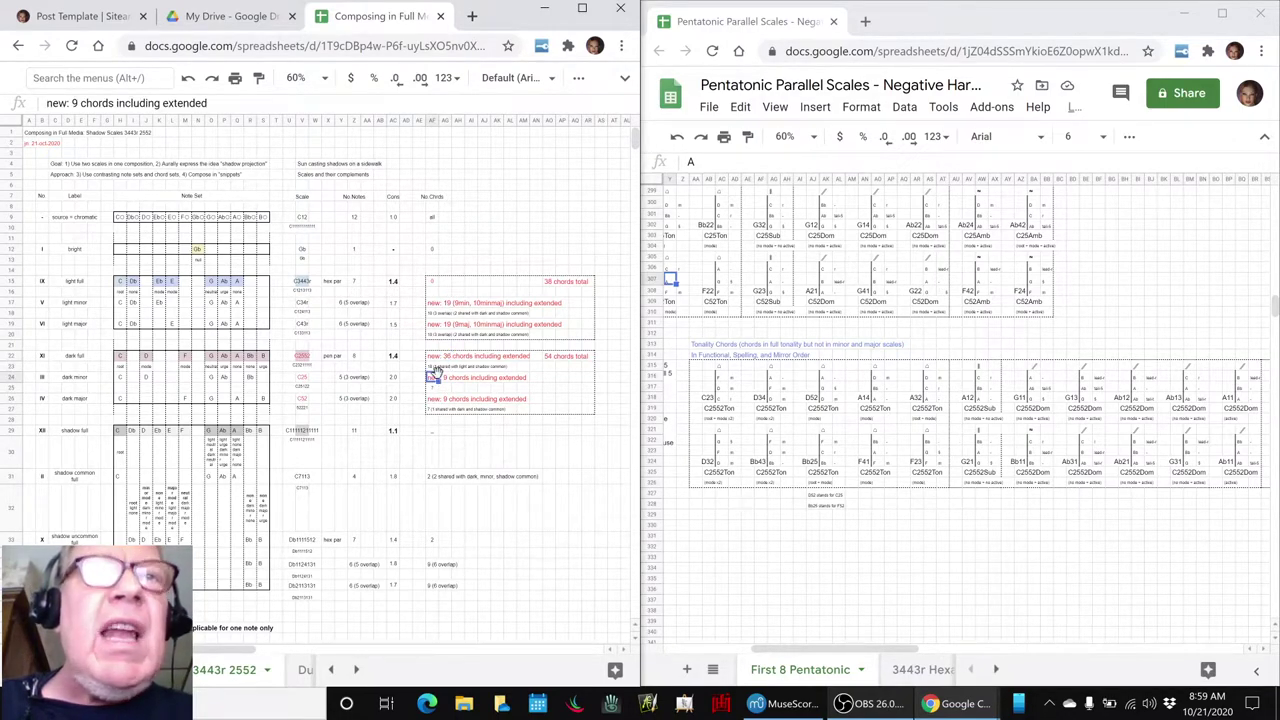
pyautogui.click(434, 397)
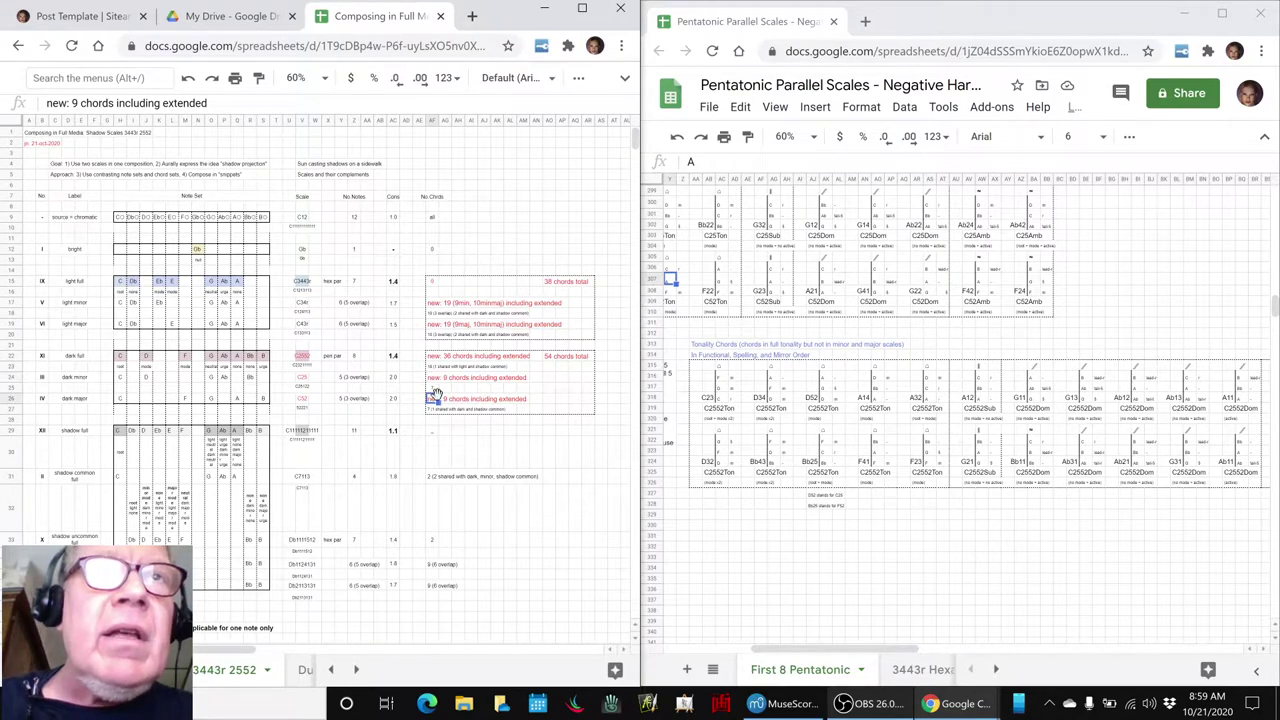
pyautogui.click(548, 357)
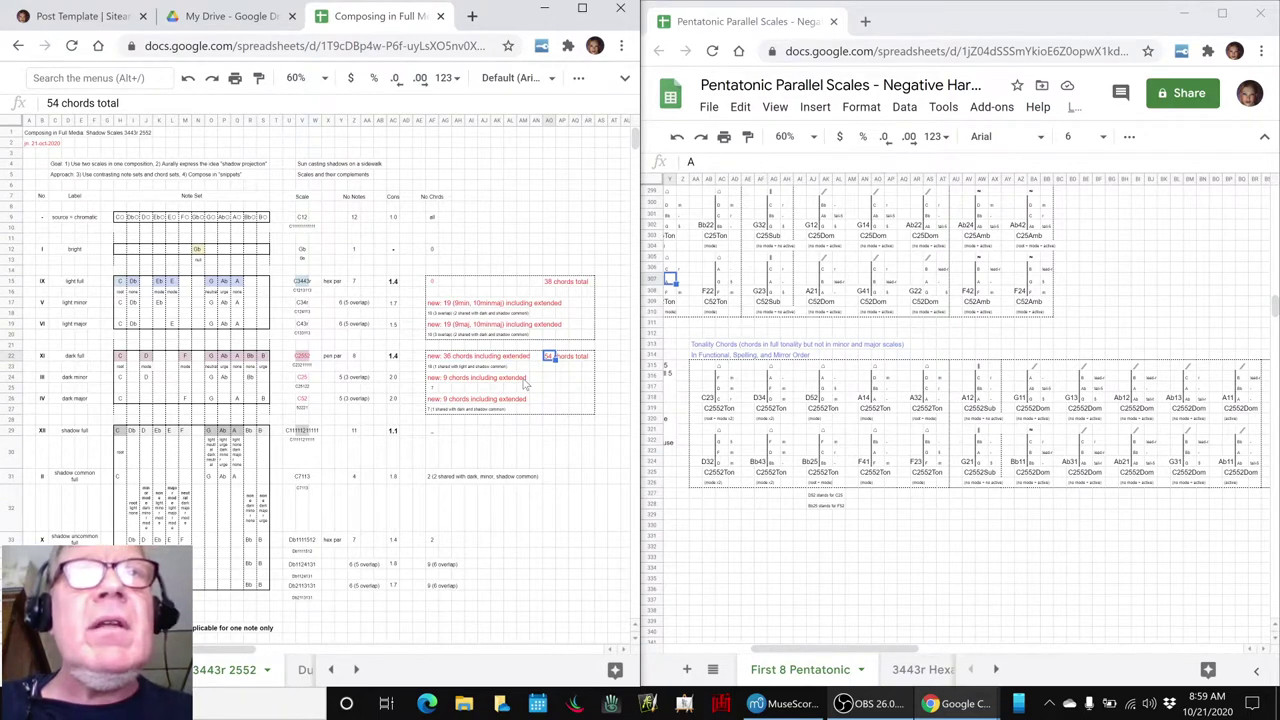
pyautogui.press('Down')
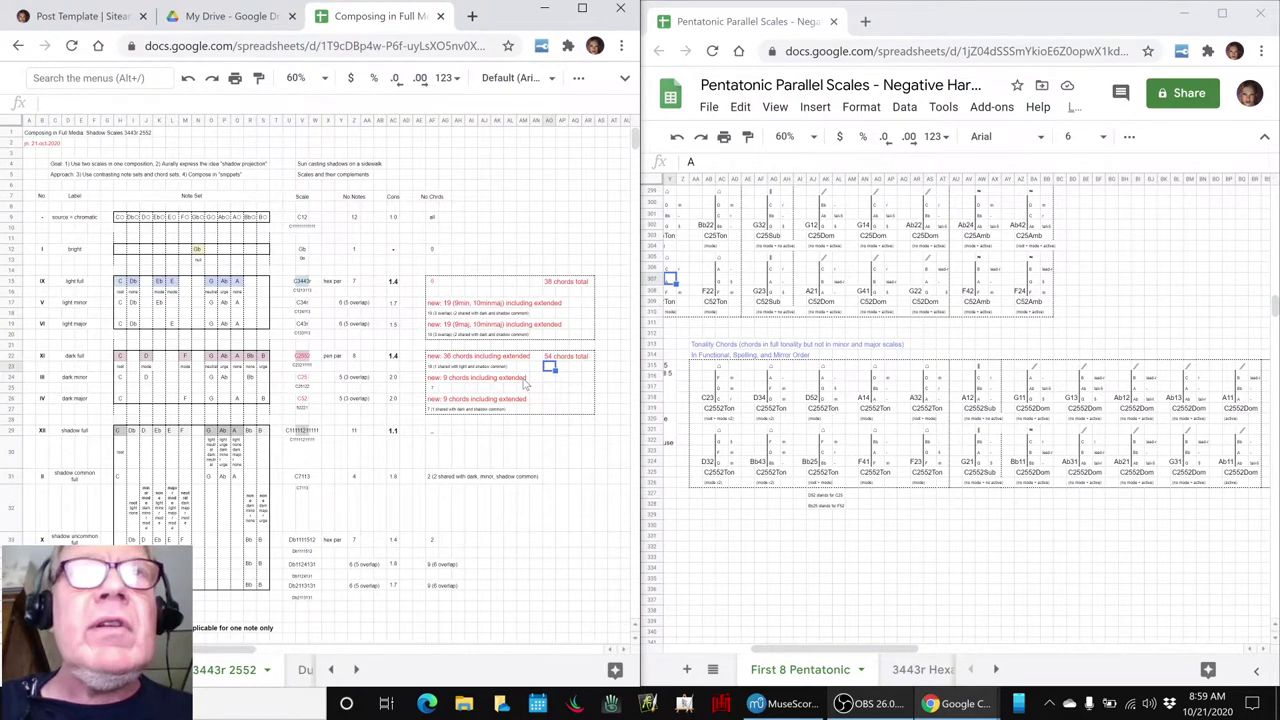
pyautogui.press('Up')
pyautogui.press('Up')
pyautogui.press('Up')
pyautogui.press('Up')
pyautogui.press('Up')
pyautogui.press('Up')
pyautogui.press('Up')
pyautogui.press('Up')
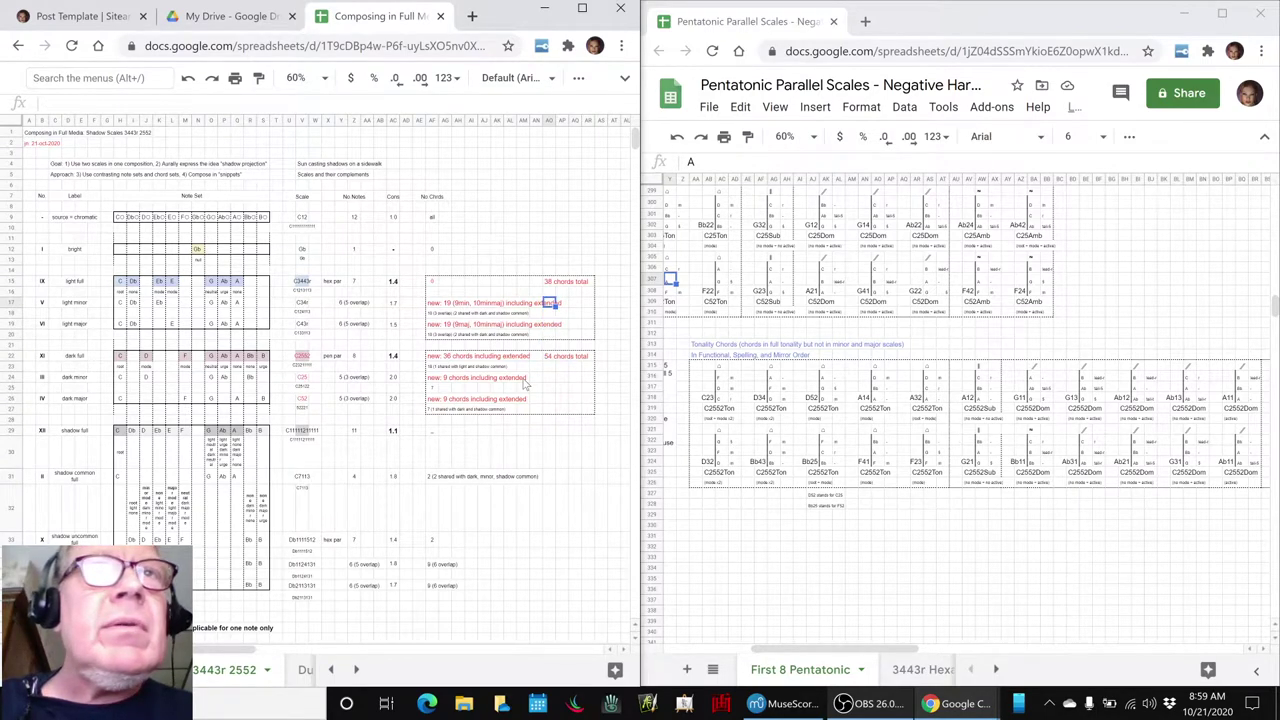
pyautogui.press('Left')
pyautogui.press('Left')
pyautogui.press('Left')
pyautogui.press('Left')
pyautogui.press('Left')
pyautogui.press('Left')
pyautogui.press('Left')
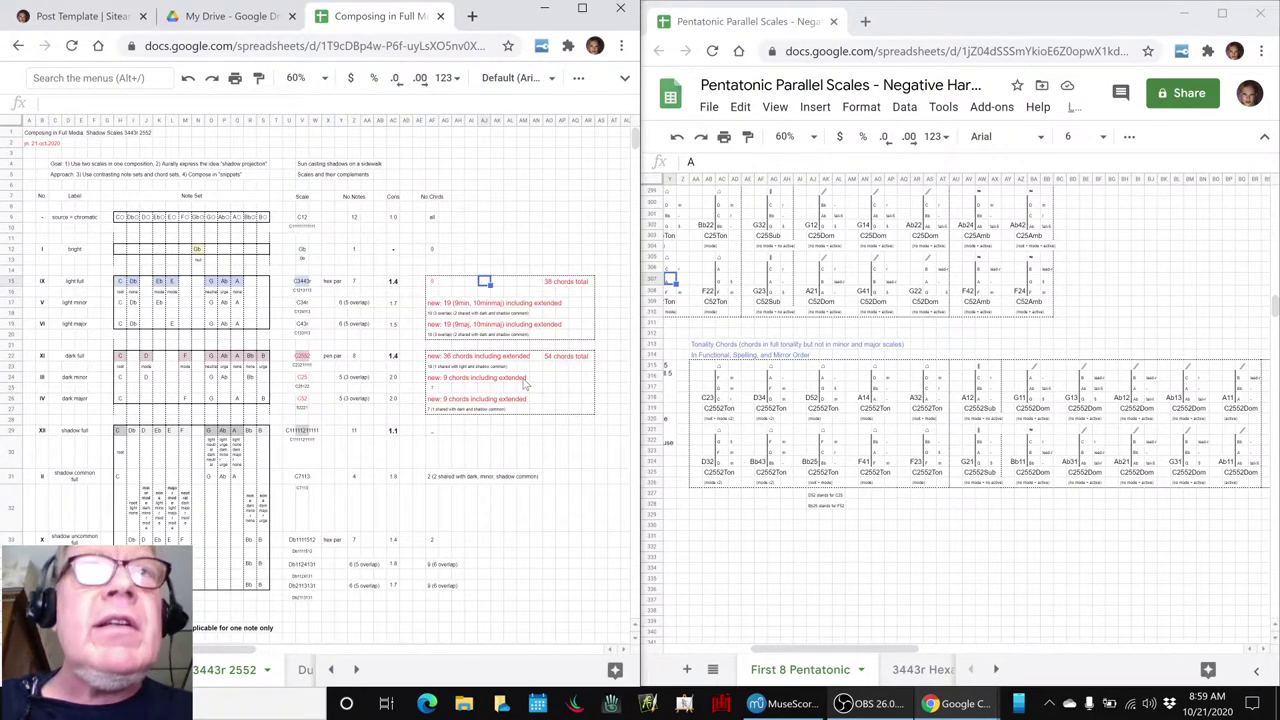
pyautogui.press('Left')
pyautogui.press('Right')
pyautogui.press('Right')
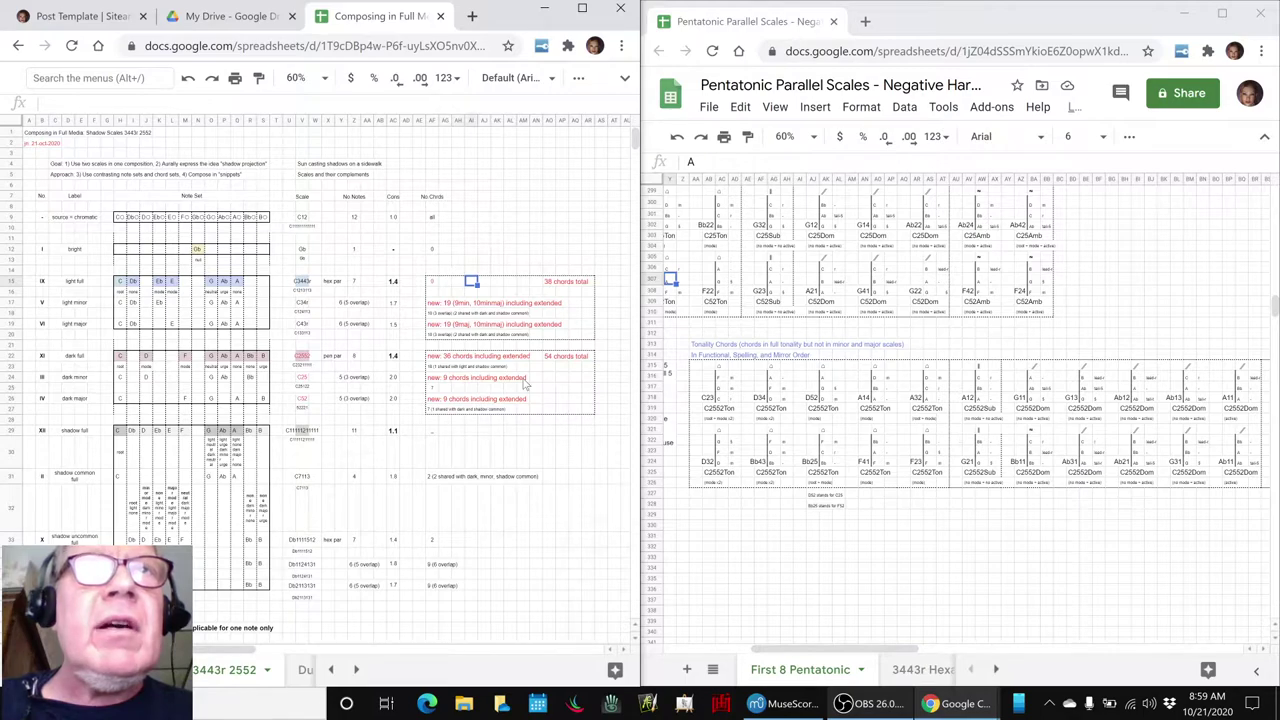
pyautogui.press('Down')
pyautogui.press('Down')
pyautogui.press('Left')
pyautogui.press('Left')
pyautogui.press('Down')
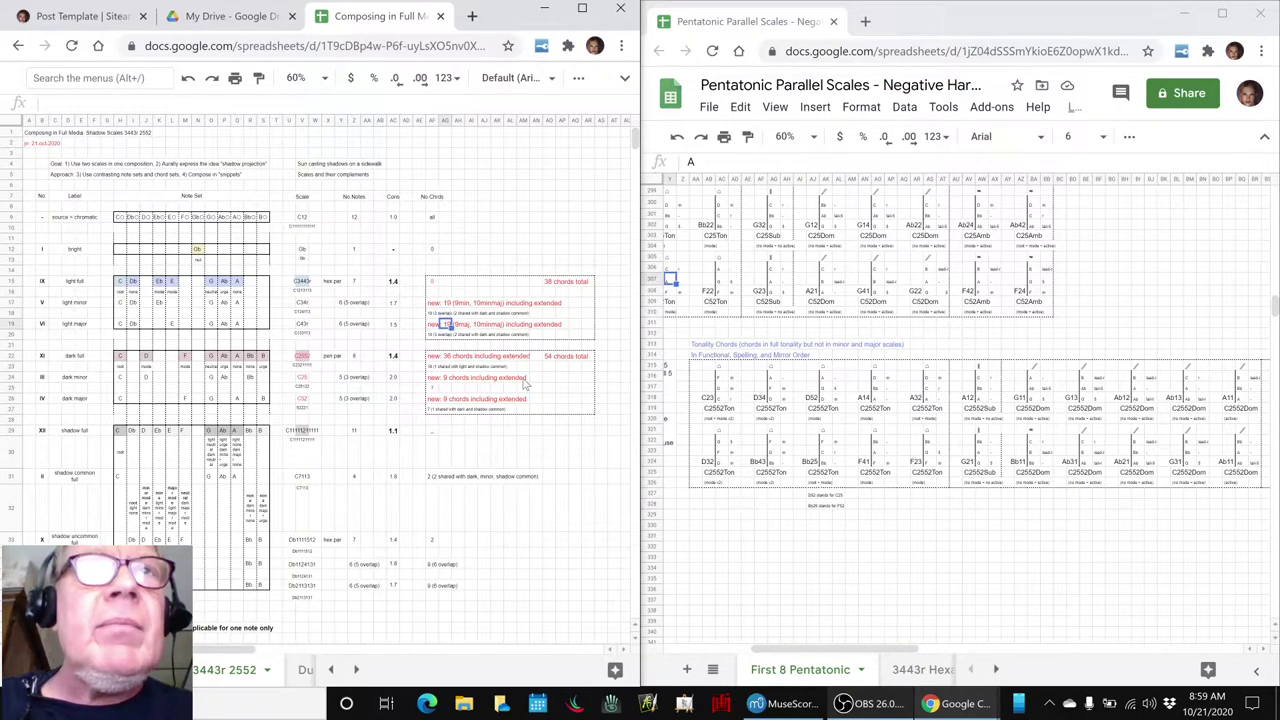
pyautogui.press('Left')
pyautogui.press('Right')
pyautogui.press('Up')
pyautogui.press('Up')
pyautogui.press('Up')
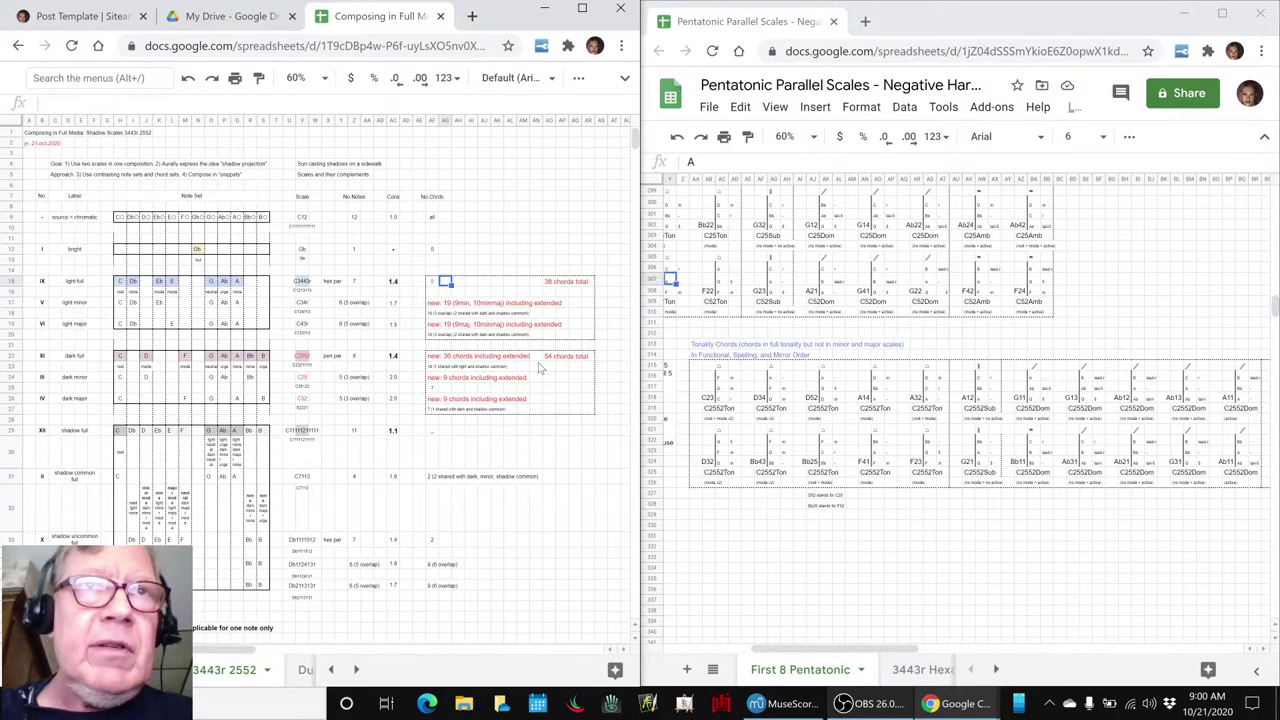
pyautogui.click(448, 518)
# - Browse below the chord table, scrolling down and right across the columns
pyautogui.press('Left')
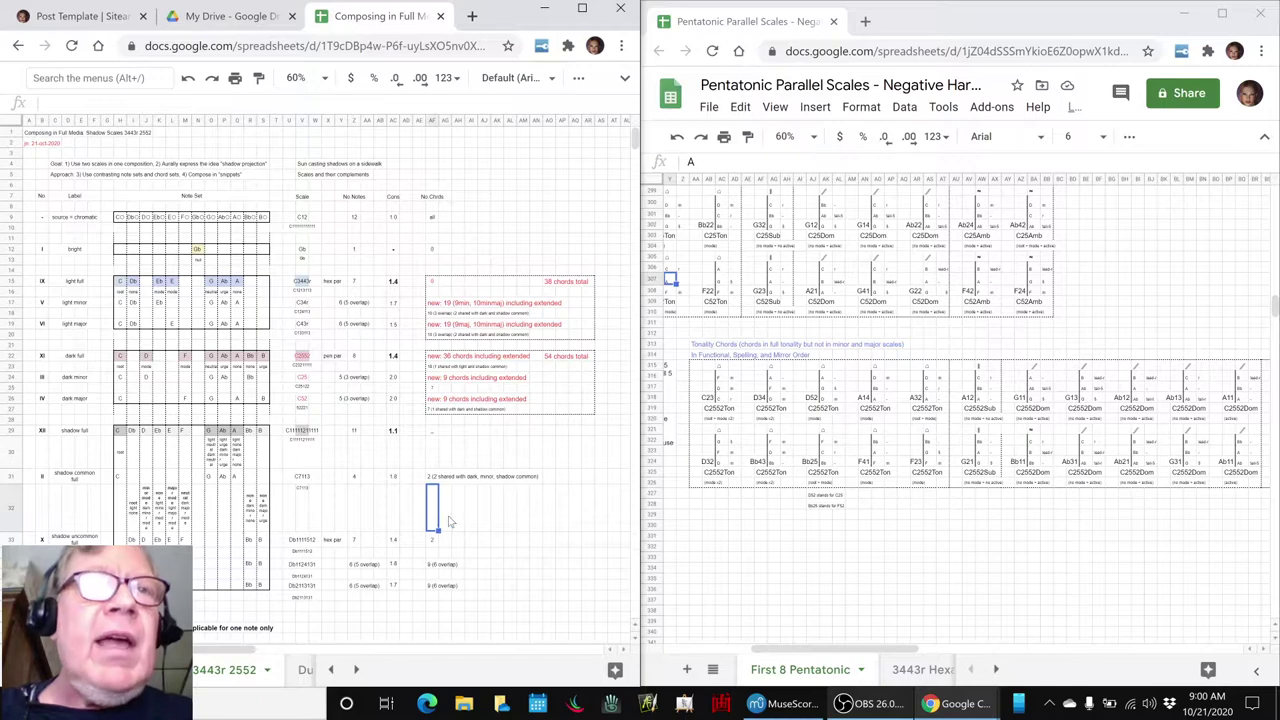
pyautogui.press('Down')
pyautogui.press('Down')
pyautogui.press('Down')
pyautogui.press('Down')
pyautogui.press('Down')
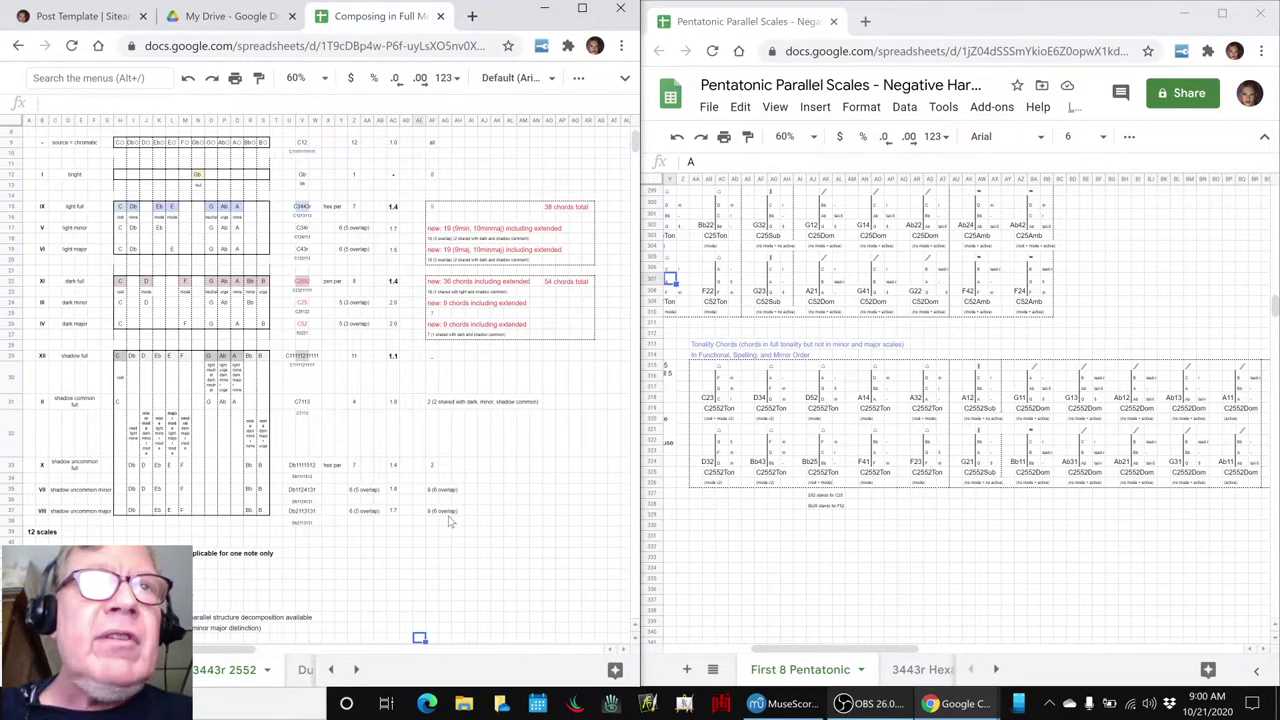
pyautogui.press('Left')
pyautogui.press('Left')
pyautogui.press('Left')
pyautogui.press('Left')
pyautogui.scroll(-3, 449, 521)
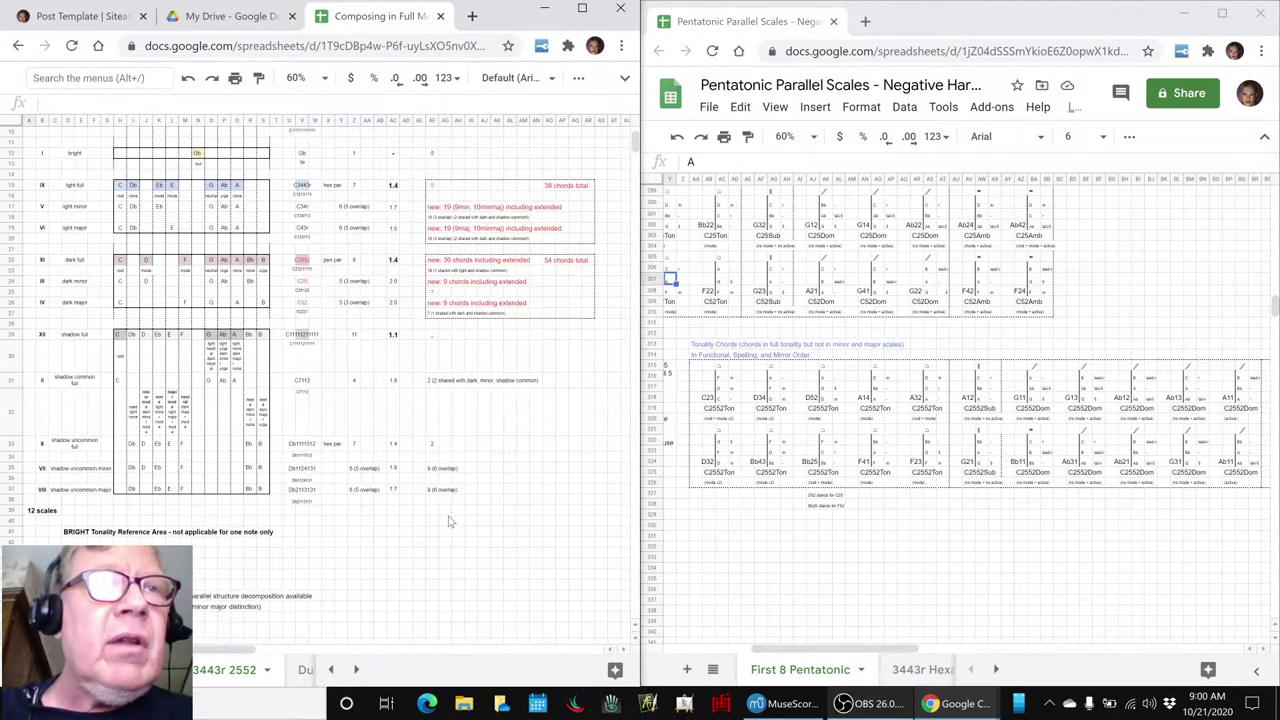
pyautogui.scroll(-6, 449, 521)
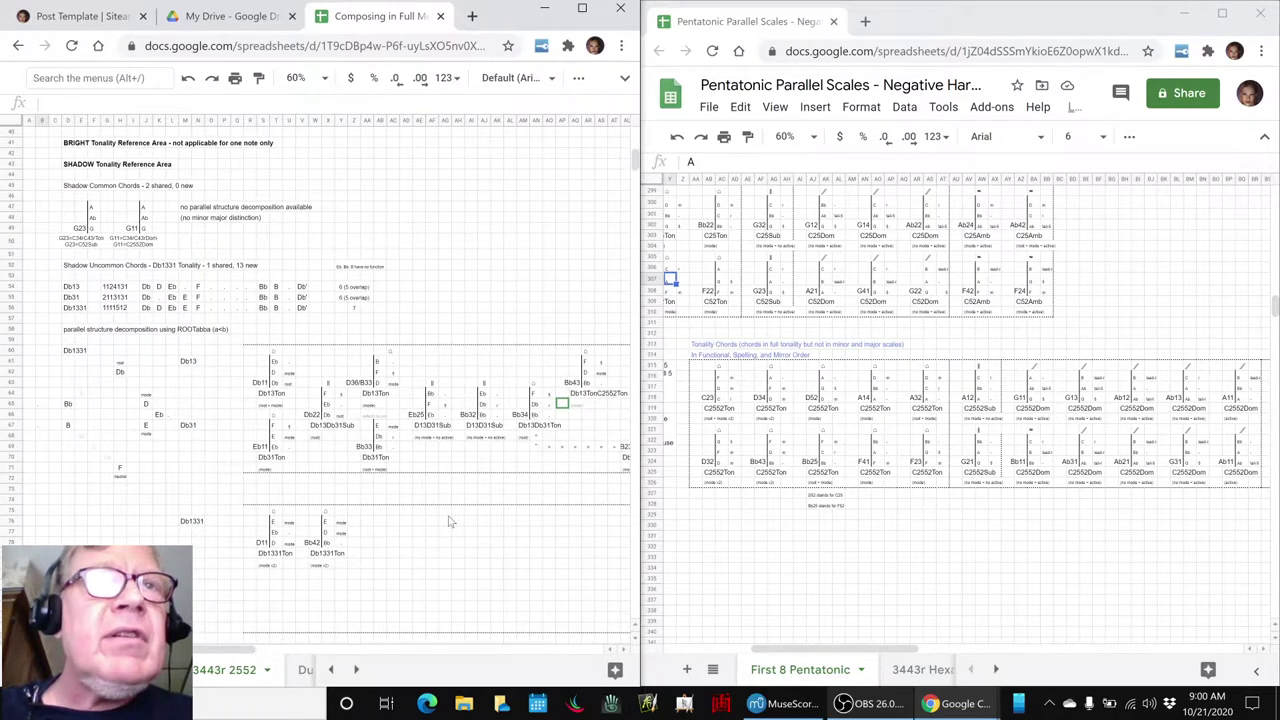
pyautogui.press('Right')
pyautogui.press('Right')
pyautogui.press('Right')
pyautogui.press('Right')
pyautogui.press('Right')
pyautogui.press('Right')
pyautogui.press('Right')
pyautogui.press('Right')
pyautogui.press('Right')
pyautogui.press('Right')
pyautogui.press('Right')
pyautogui.press('Right')
pyautogui.press('Right')
pyautogui.press('Right')
pyautogui.press('Right')
pyautogui.press('Right')
pyautogui.press('Right')
pyautogui.press('Right')
pyautogui.press('Right')
pyautogui.press('Right')
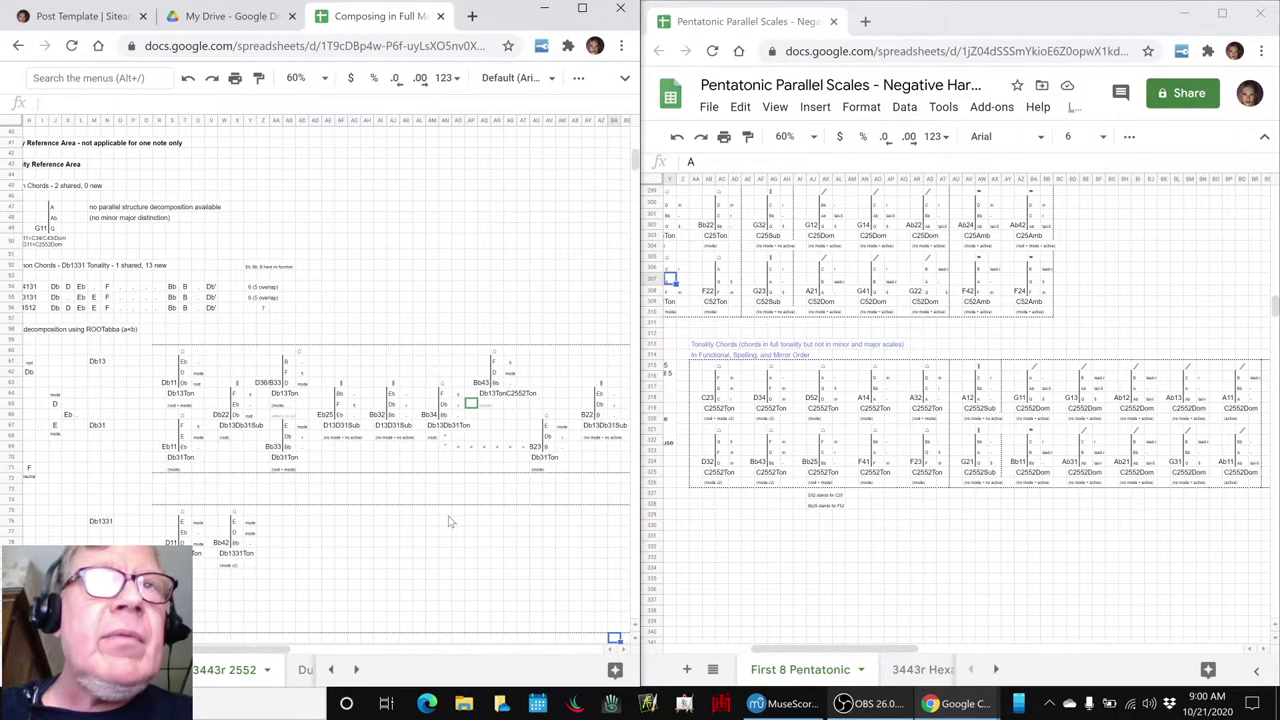
pyautogui.hscroll(5, 449, 521)
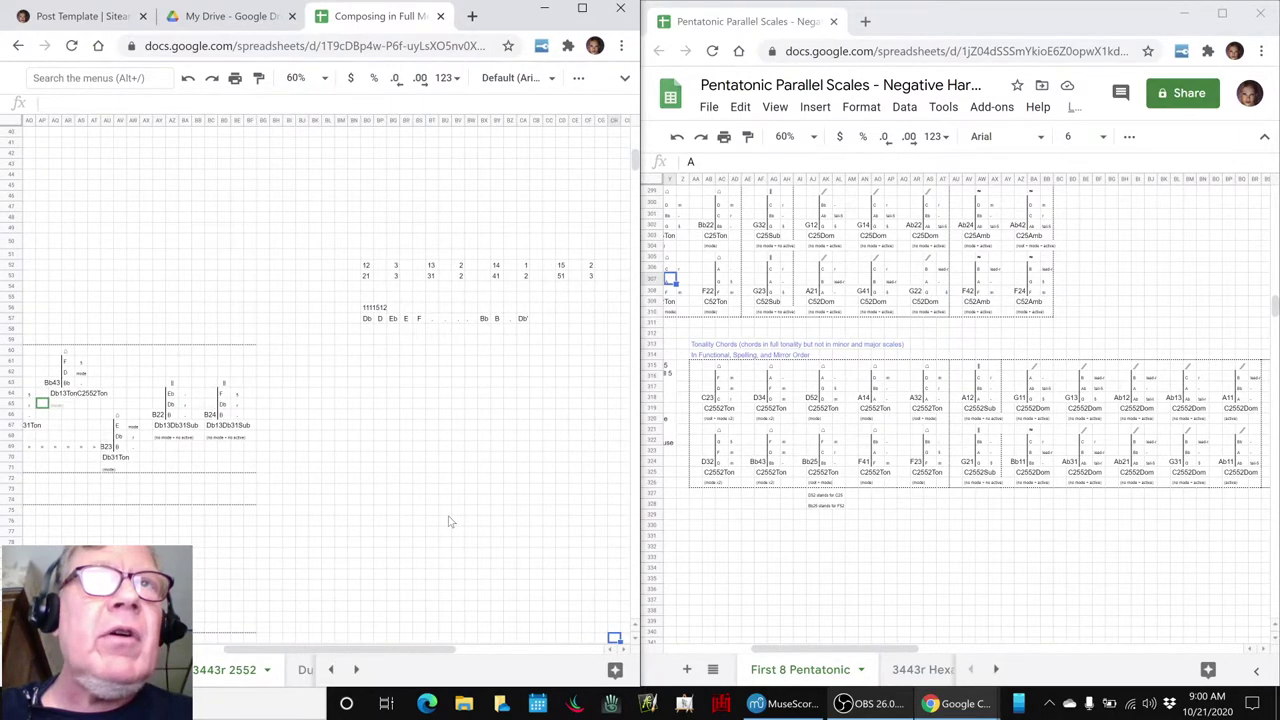
# - Inspect the row 52 number grid down to the Eb note in row 57
pyautogui.click(397, 266)
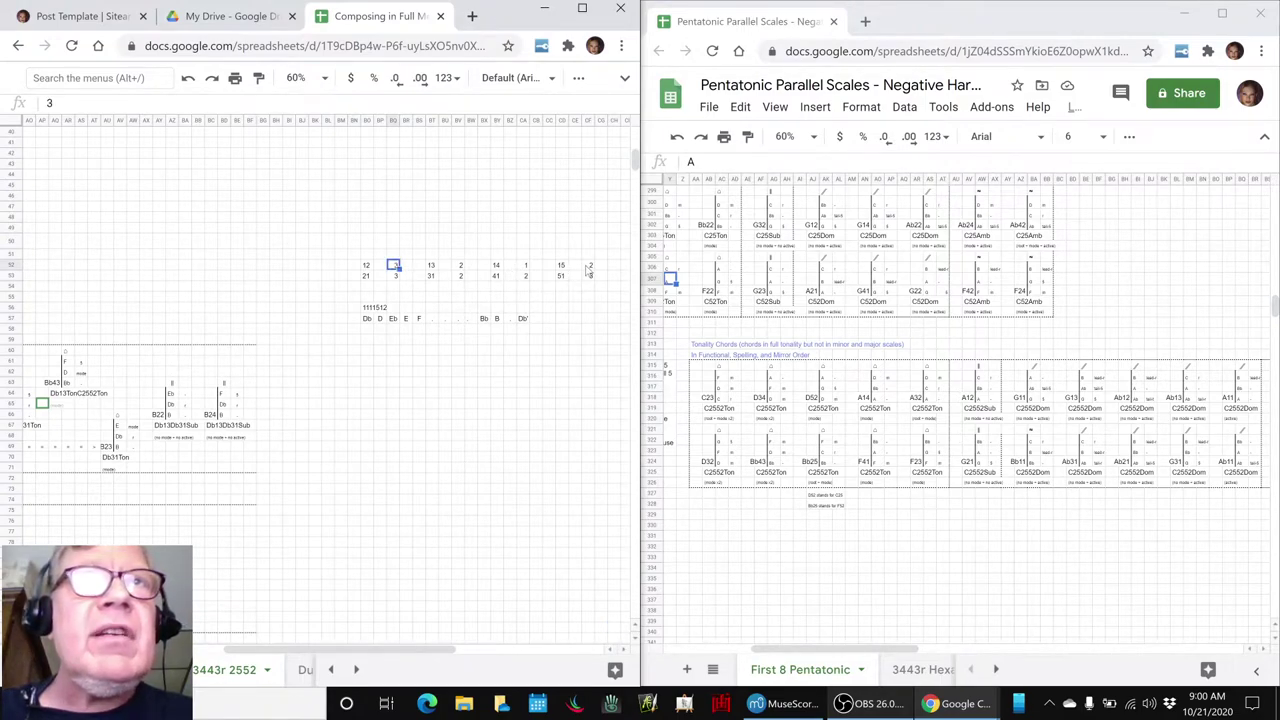
pyautogui.press('Down')
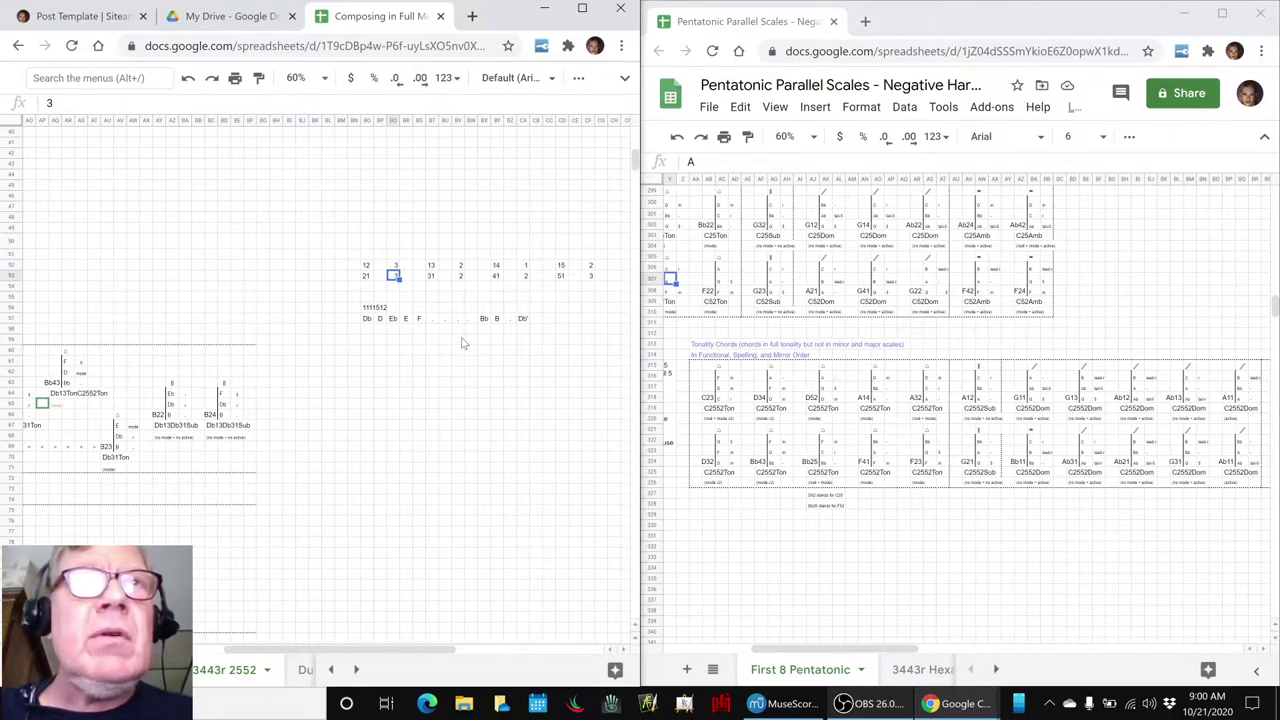
pyautogui.press('Down')
pyautogui.press('Down')
pyautogui.press('Down')
pyautogui.press('Down')
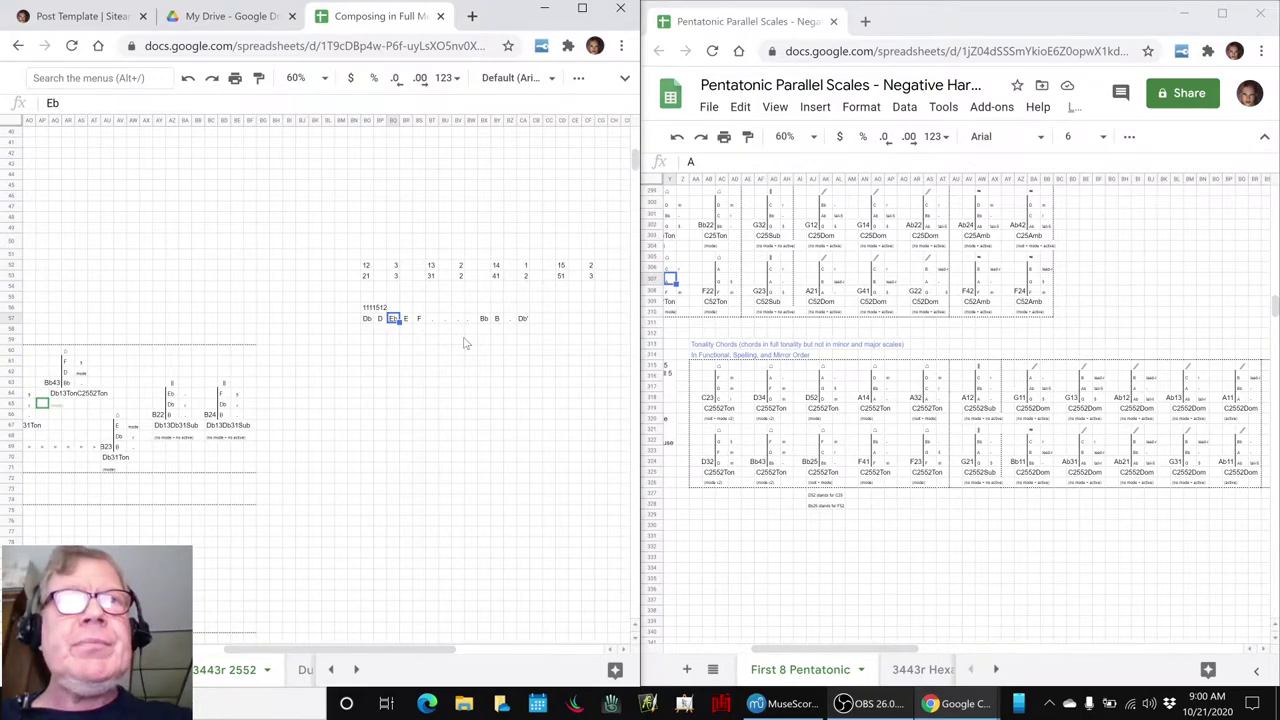
pyautogui.hotkey('alt', 'Tab')
pyautogui.hotkey('alt', 'Tab')
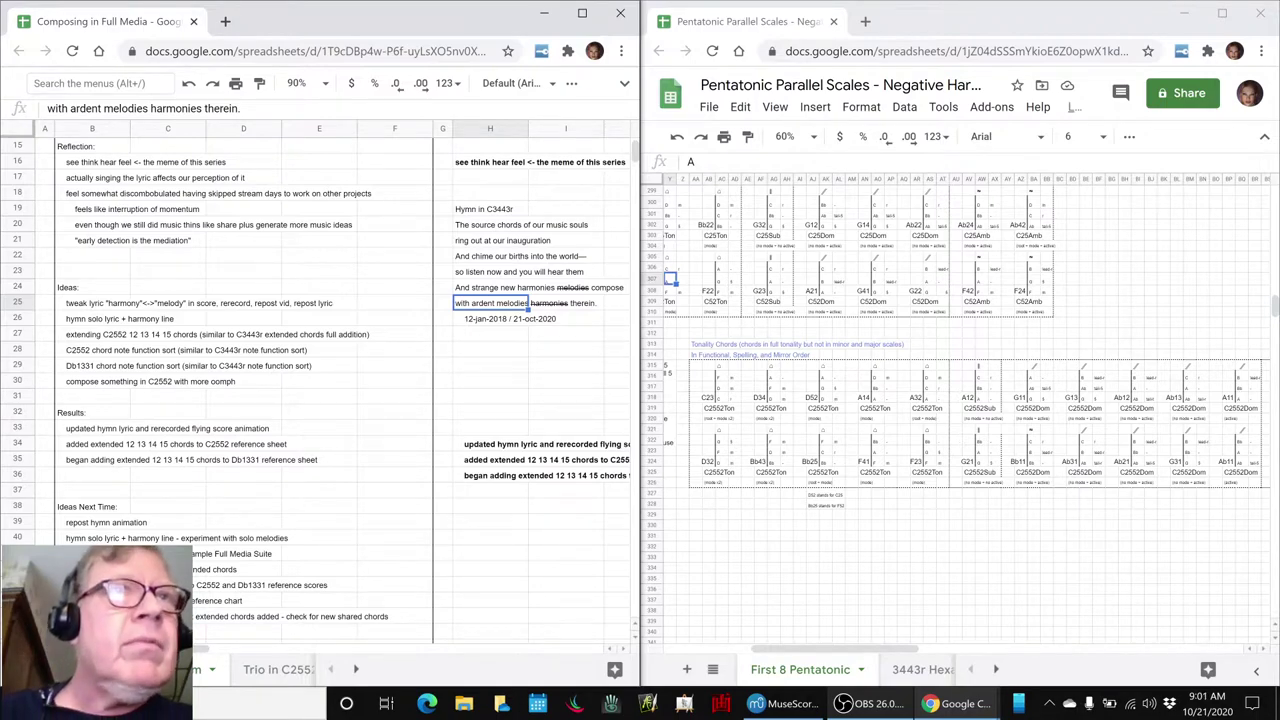
# - Paste the 'compose something in C2552' idea into H30 in bold
pyautogui.click(113, 386)
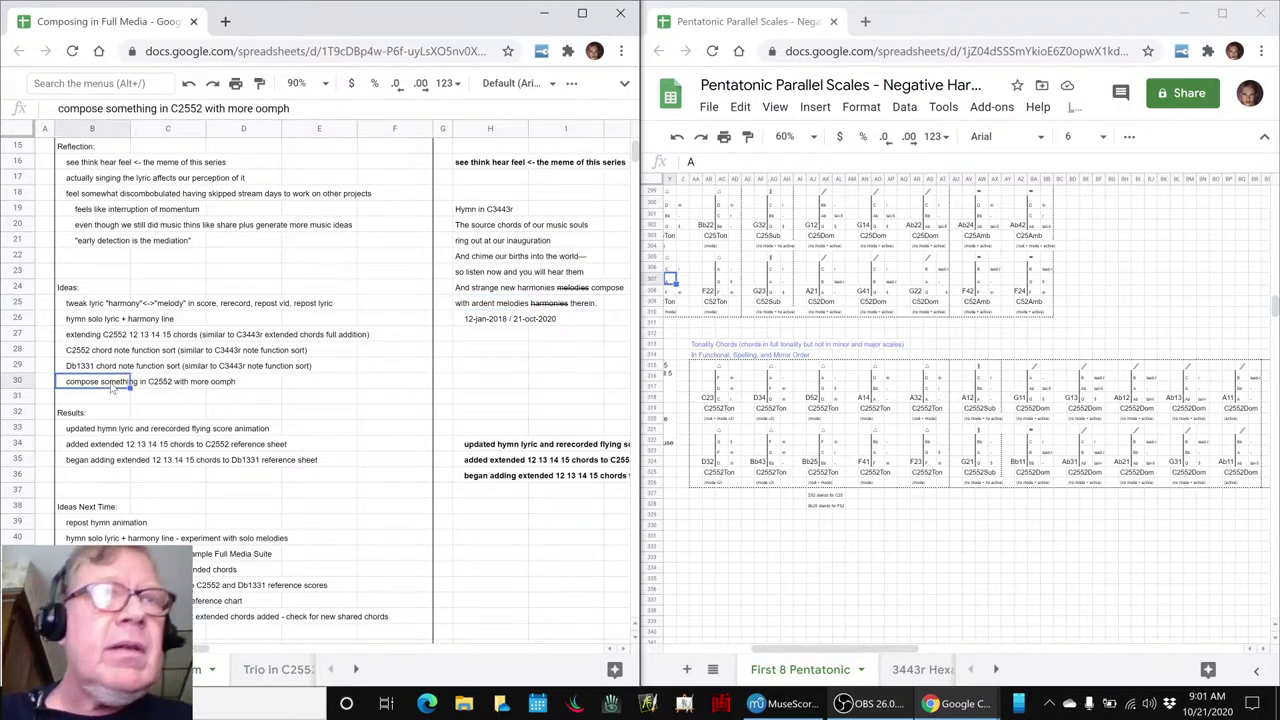
pyautogui.press('Right')
pyautogui.press('Right')
pyautogui.press('Right')
pyautogui.press('Right')
pyautogui.press('Right')
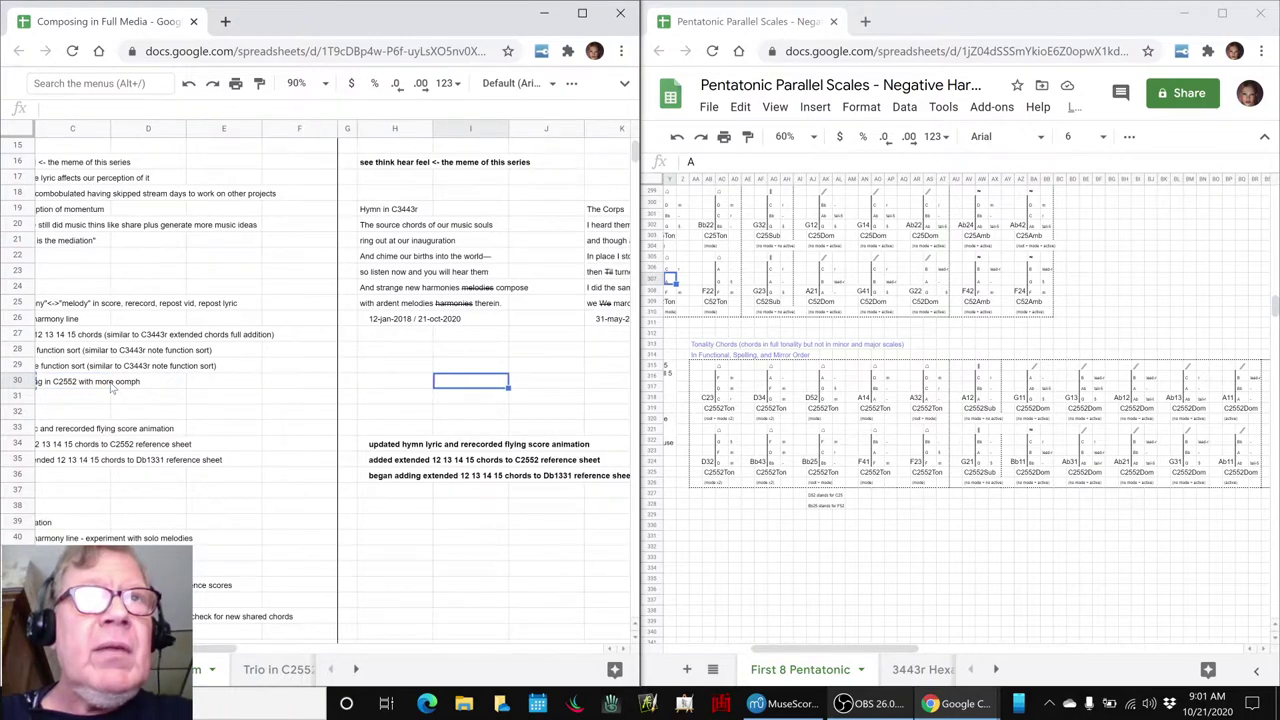
pyautogui.press('Right')
pyautogui.write('compose something in C2552 with more oomph')
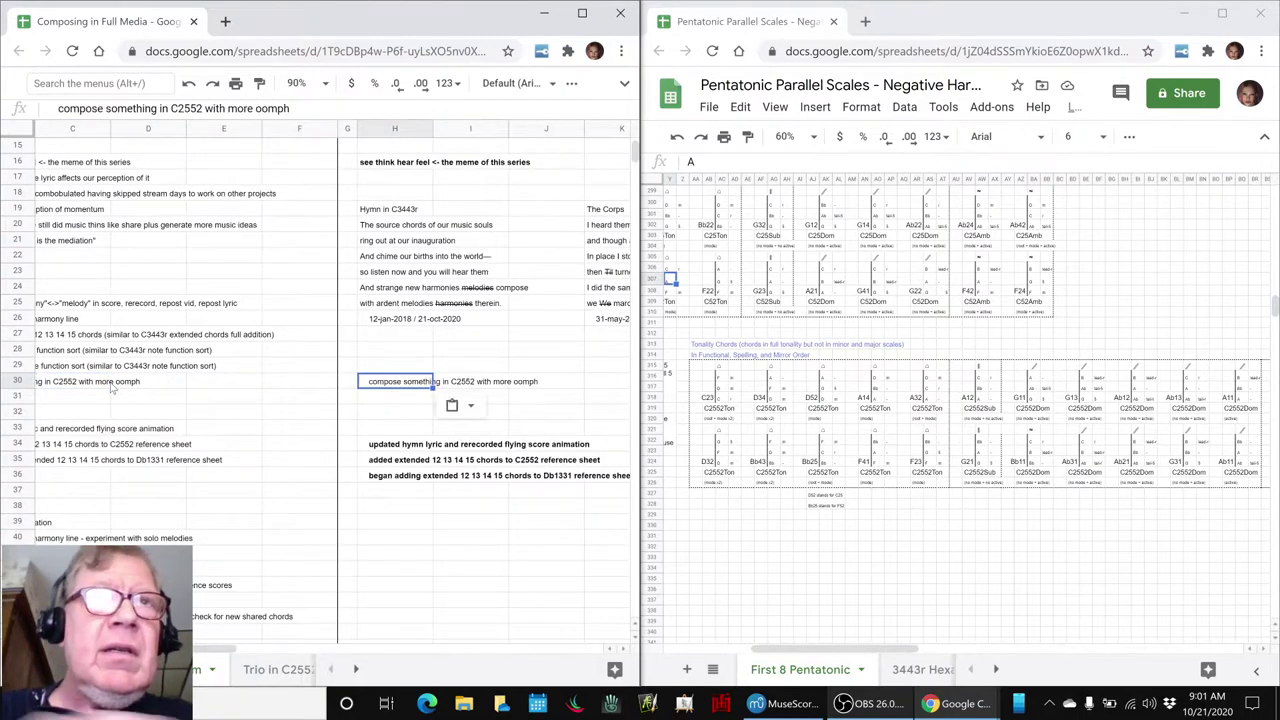
pyautogui.hotkey('ctrl', 'b')
# - Review the ideas in rows 28–31, including the Db1331 extended chords idea
pyautogui.press('Down')
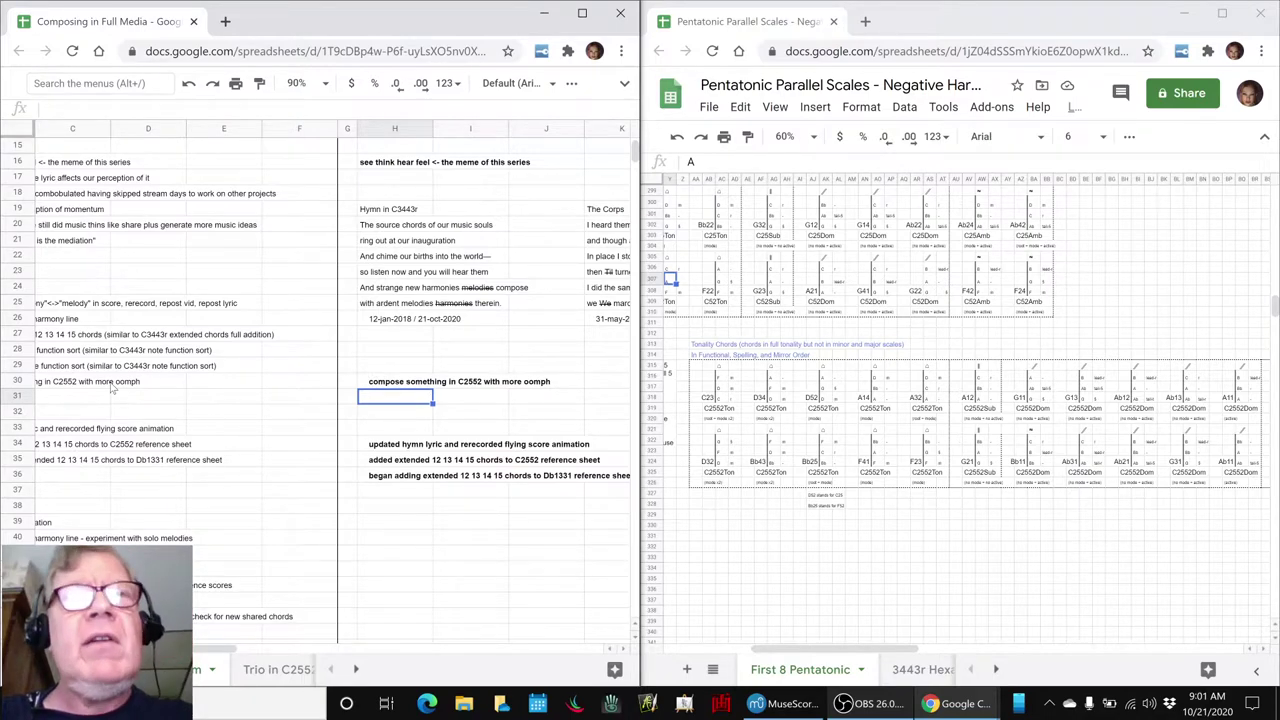
pyautogui.press('Left')
pyautogui.press('Left')
pyautogui.press('Left')
pyautogui.press('Left')
pyautogui.press('Left')
pyautogui.press('Left')
pyautogui.press('Left')
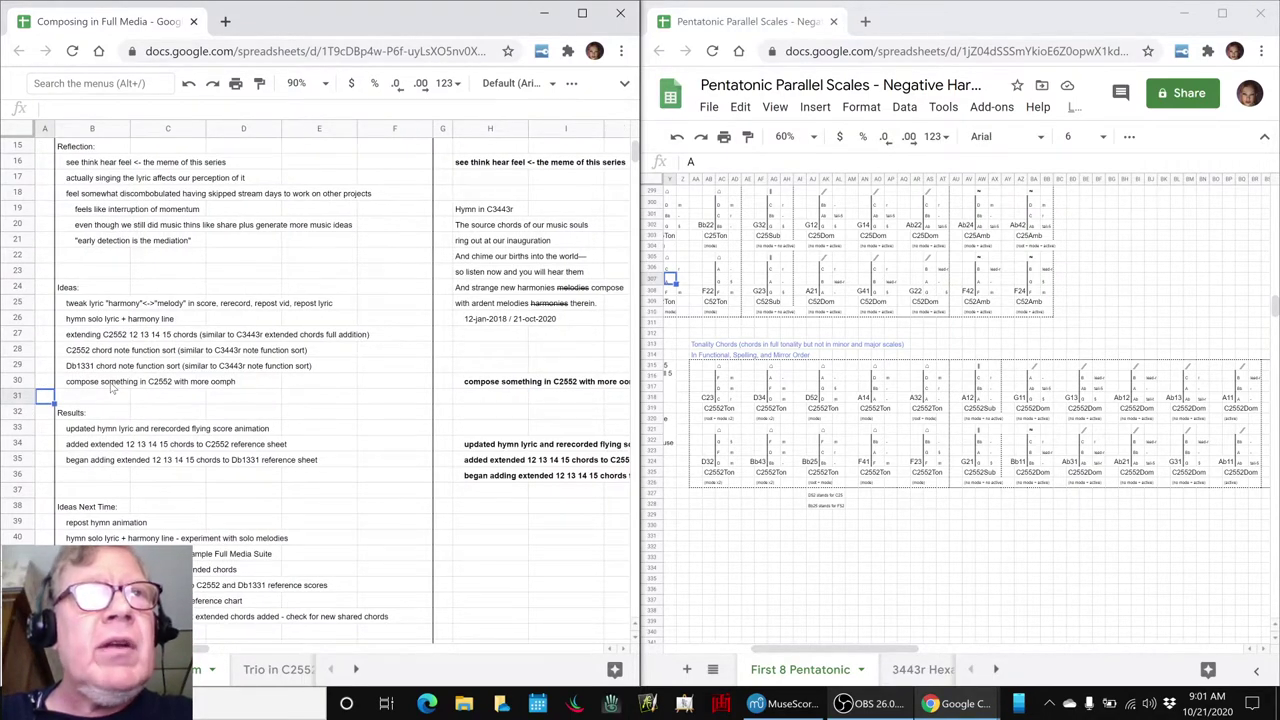
pyautogui.press('Right')
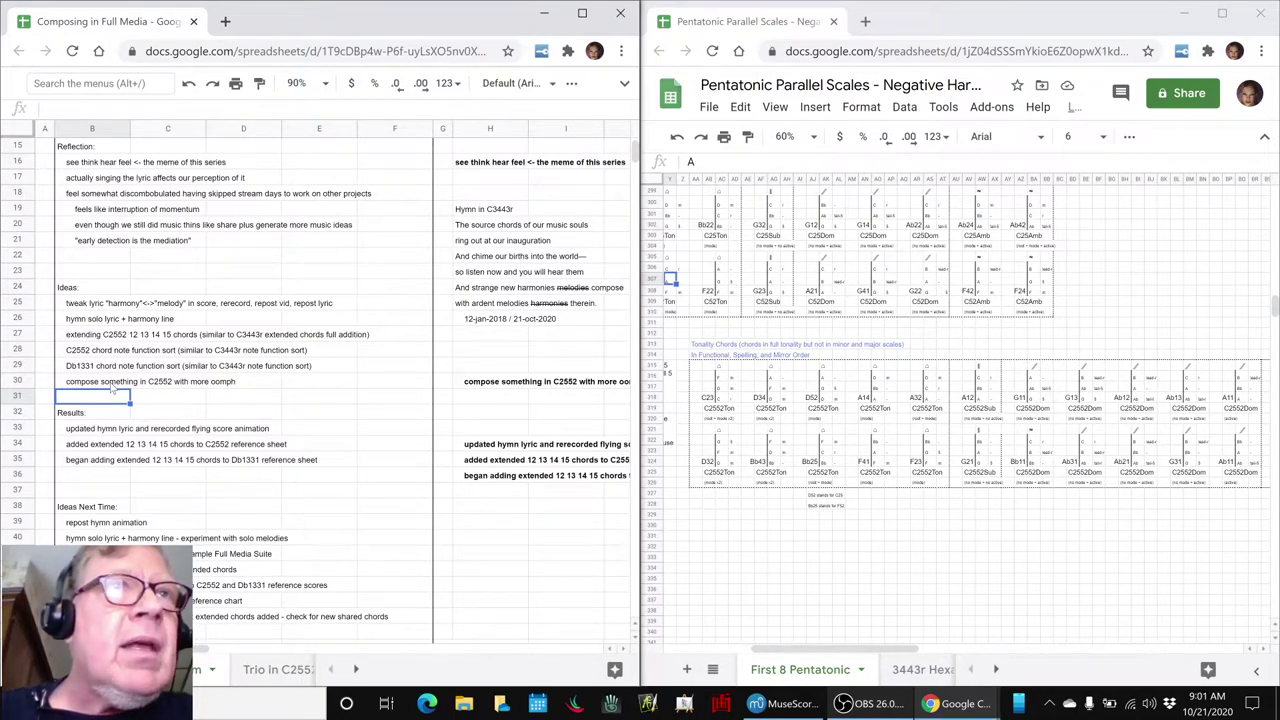
pyautogui.press('Up')
pyautogui.press('Up')
pyautogui.press('Up')
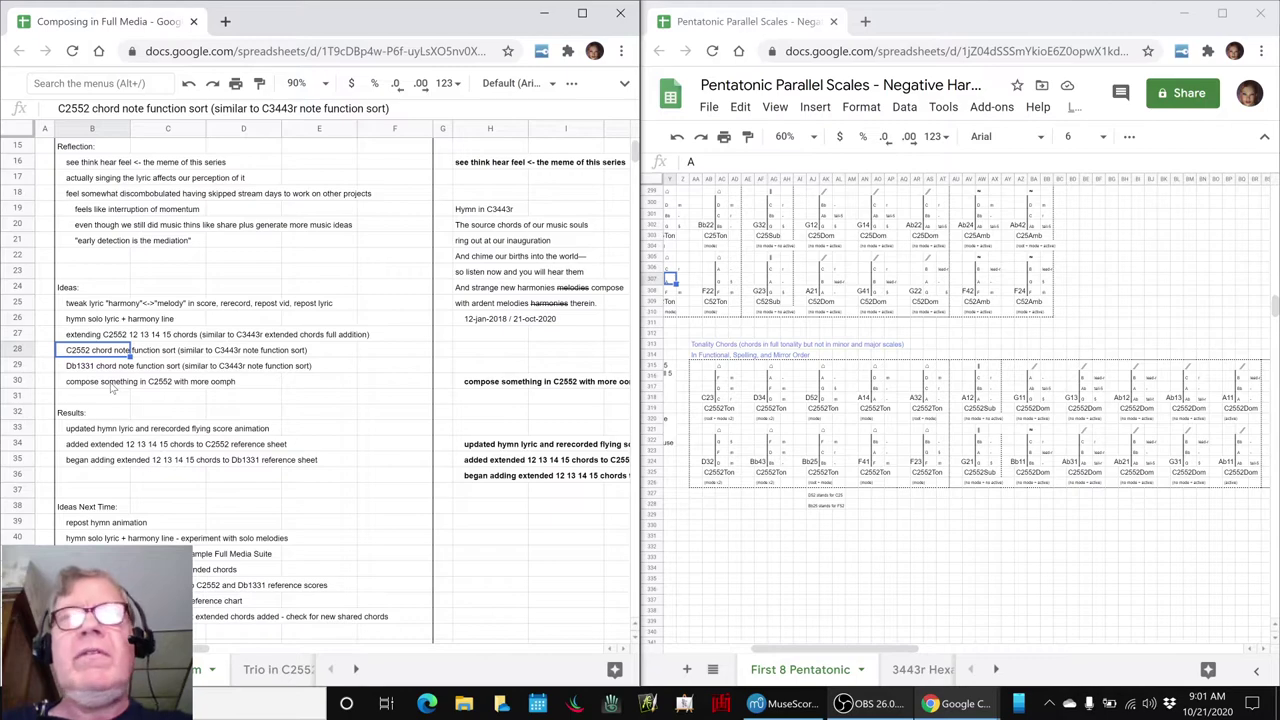
pyautogui.press('Down')
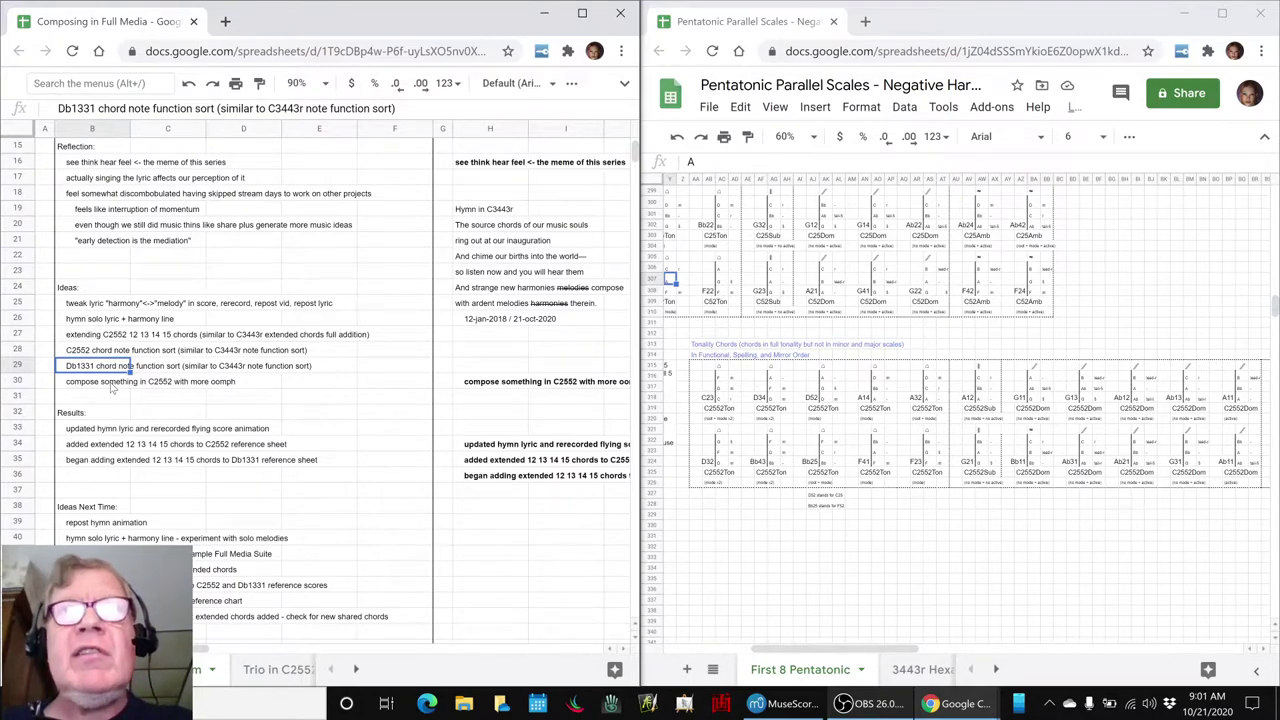
# - Copy the row 40 hymn solo lyric idea into H40 and bold it
pyautogui.click(88, 538)
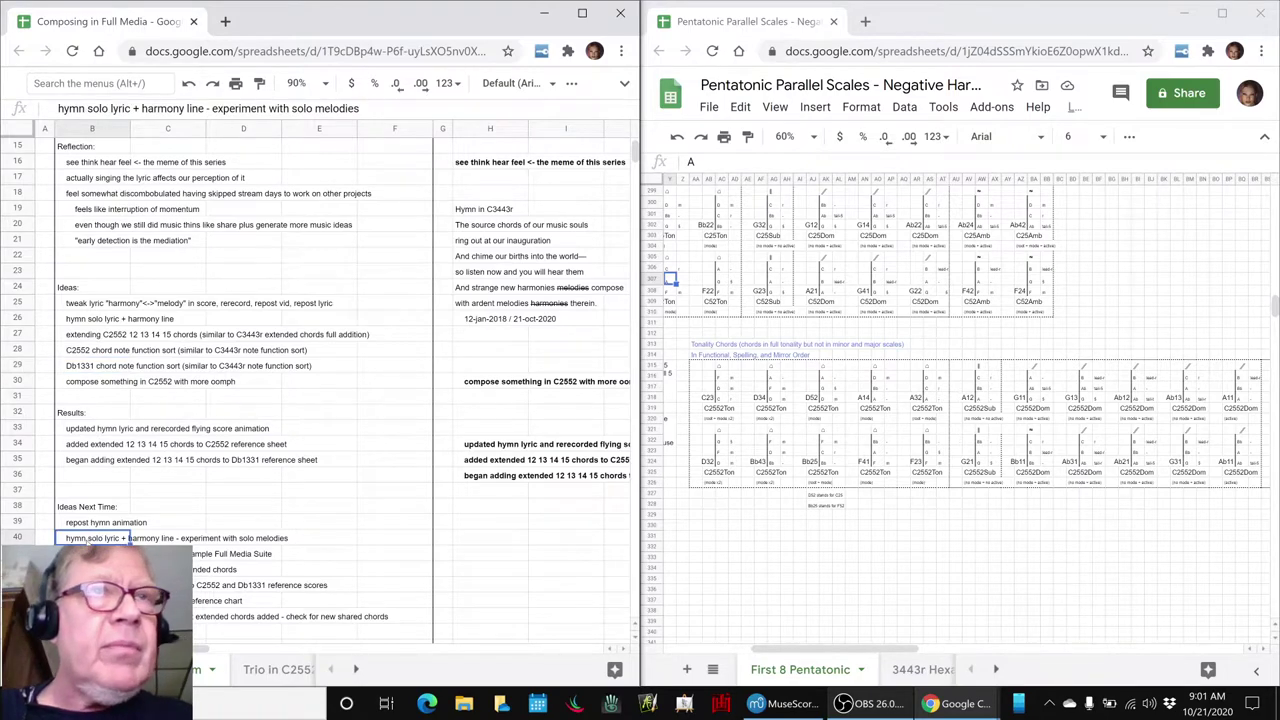
pyautogui.hotkey('ctrl', 'c')
pyautogui.press('Right')
pyautogui.press('Right')
pyautogui.press('Right')
pyautogui.press('Right')
pyautogui.press('Right')
pyautogui.press('Right')
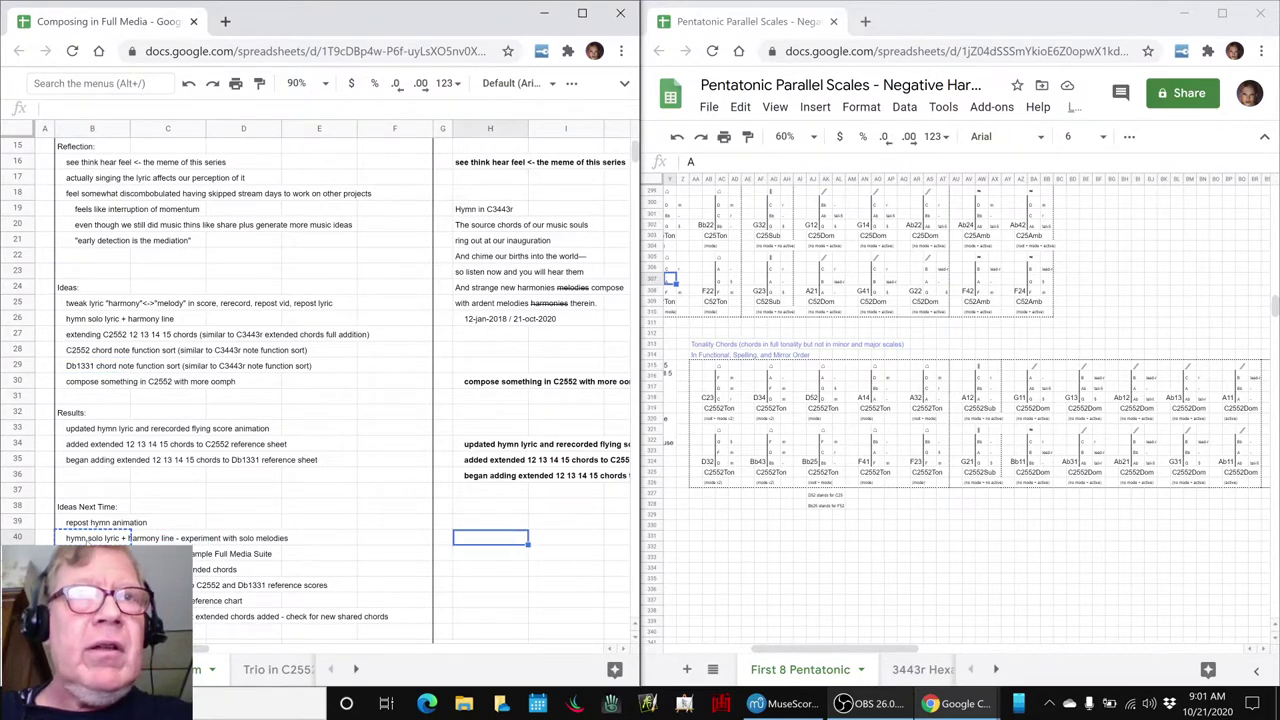
pyautogui.hotkey('ctrl', 'v')
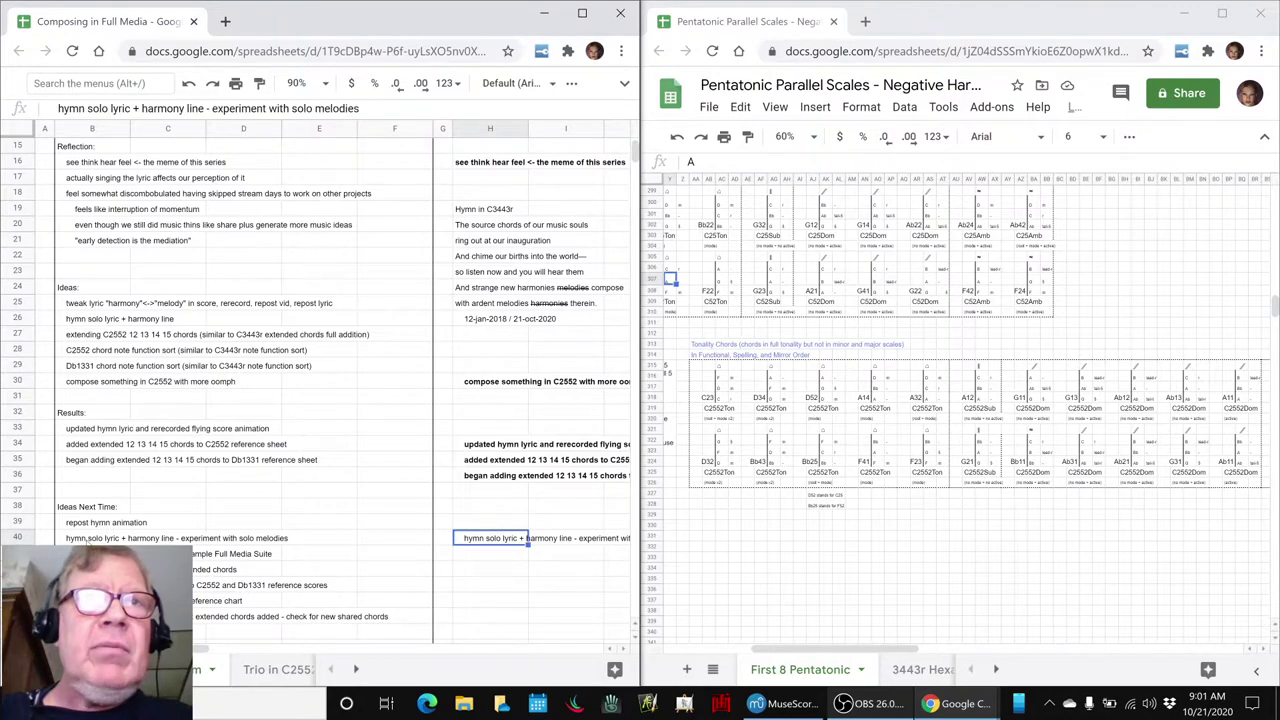
pyautogui.hotkey('ctrl', 'b')
pyautogui.press('Right')
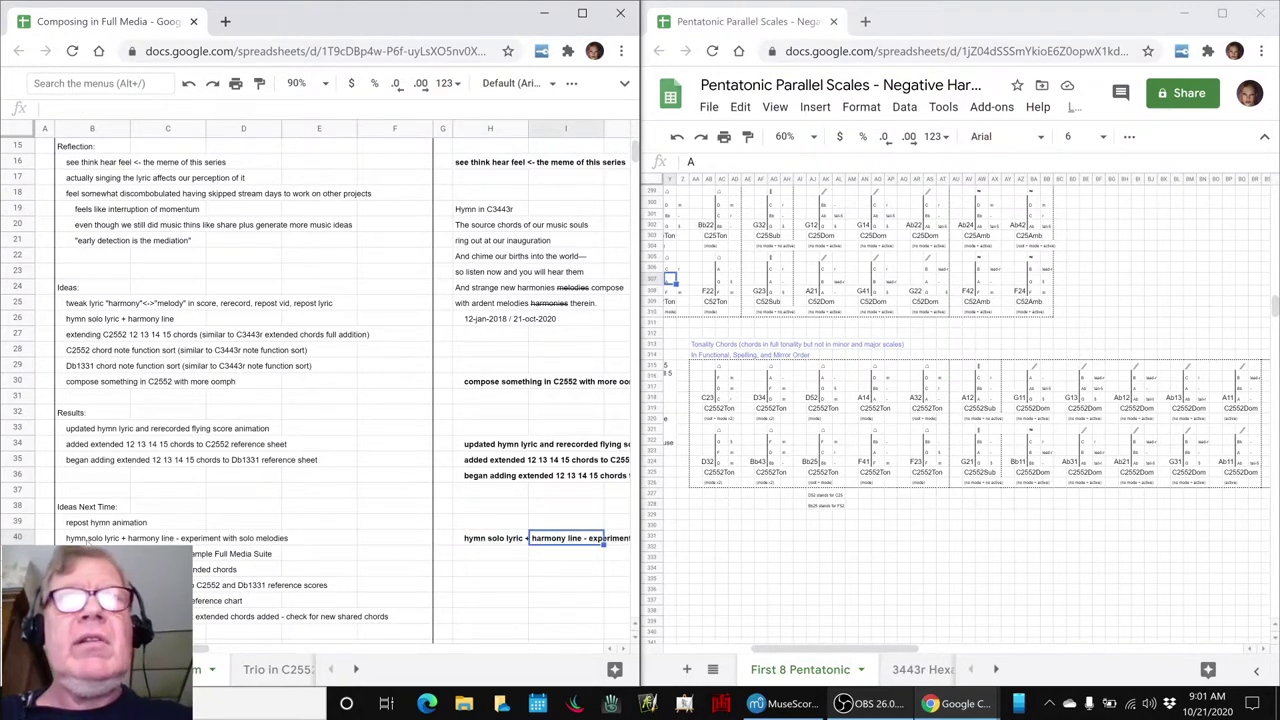
pyautogui.hotkey('alt', 'Tab')
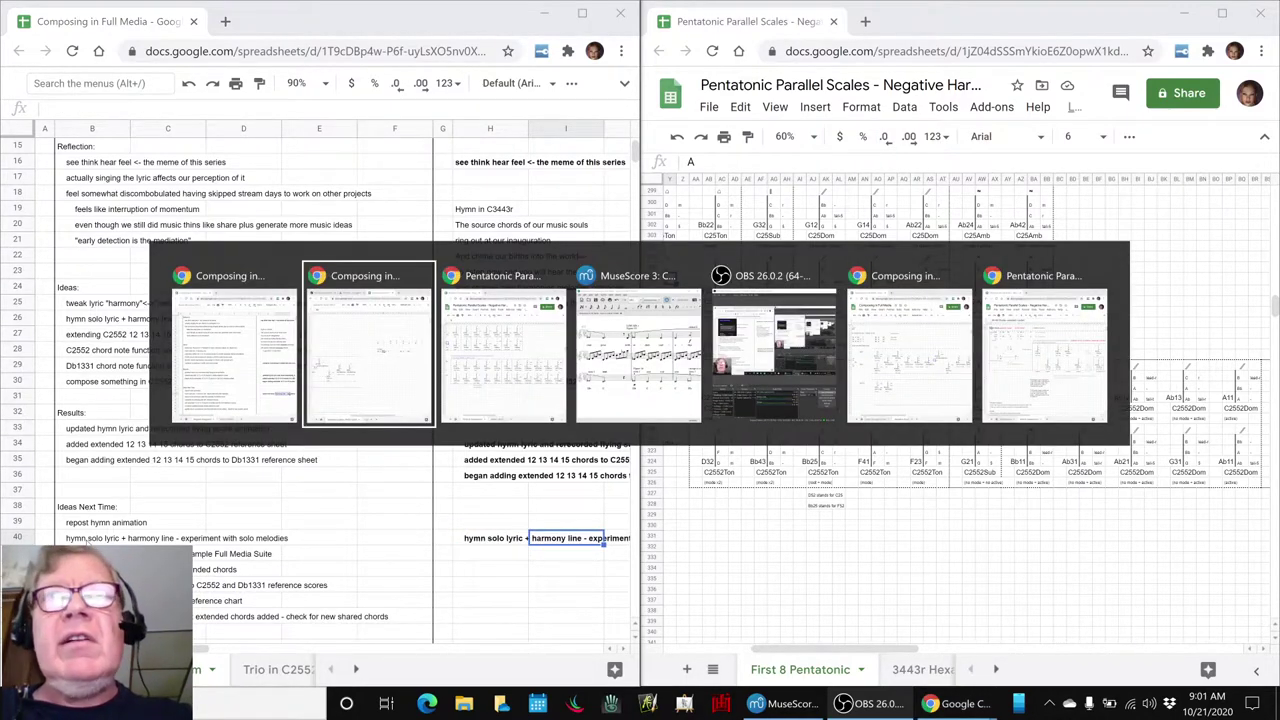
# - Scroll the hymn back to Stanza Three at measure 27 and play from there
pyautogui.hotkey('alt', 'Tab')
pyautogui.hotkey('alt', 'Tab')
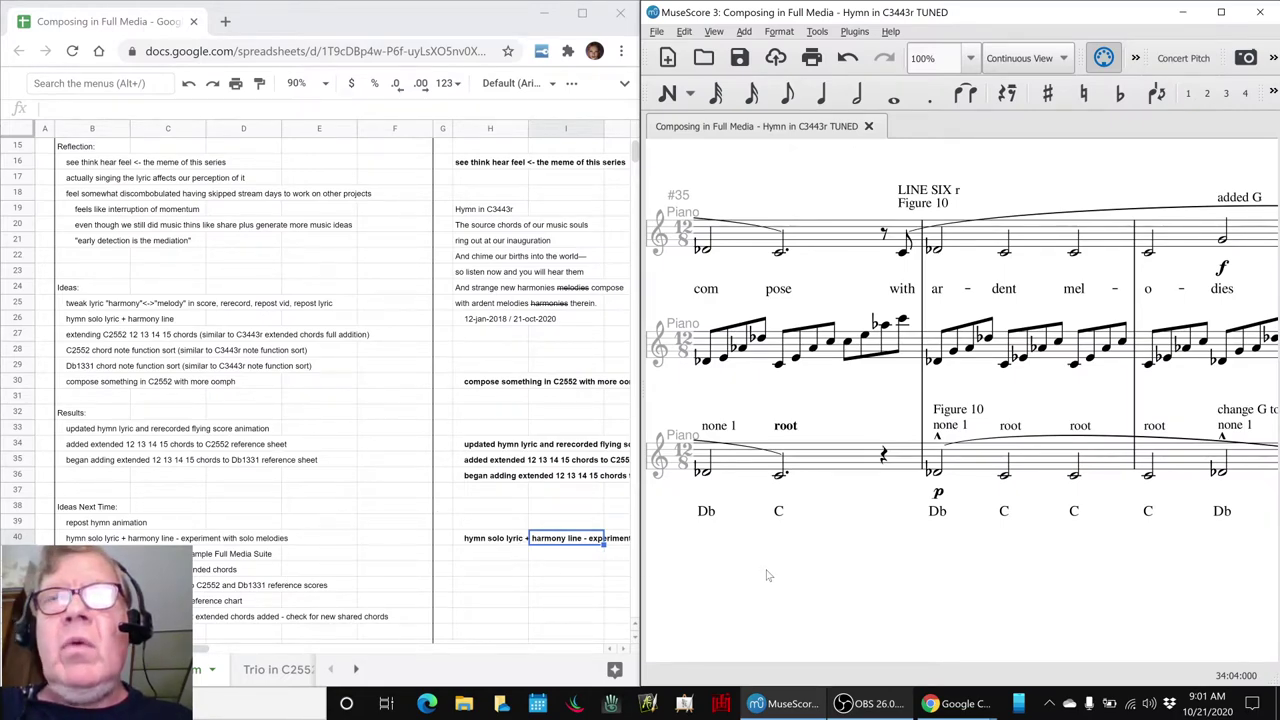
pyautogui.hscroll(-2, 775, 575)
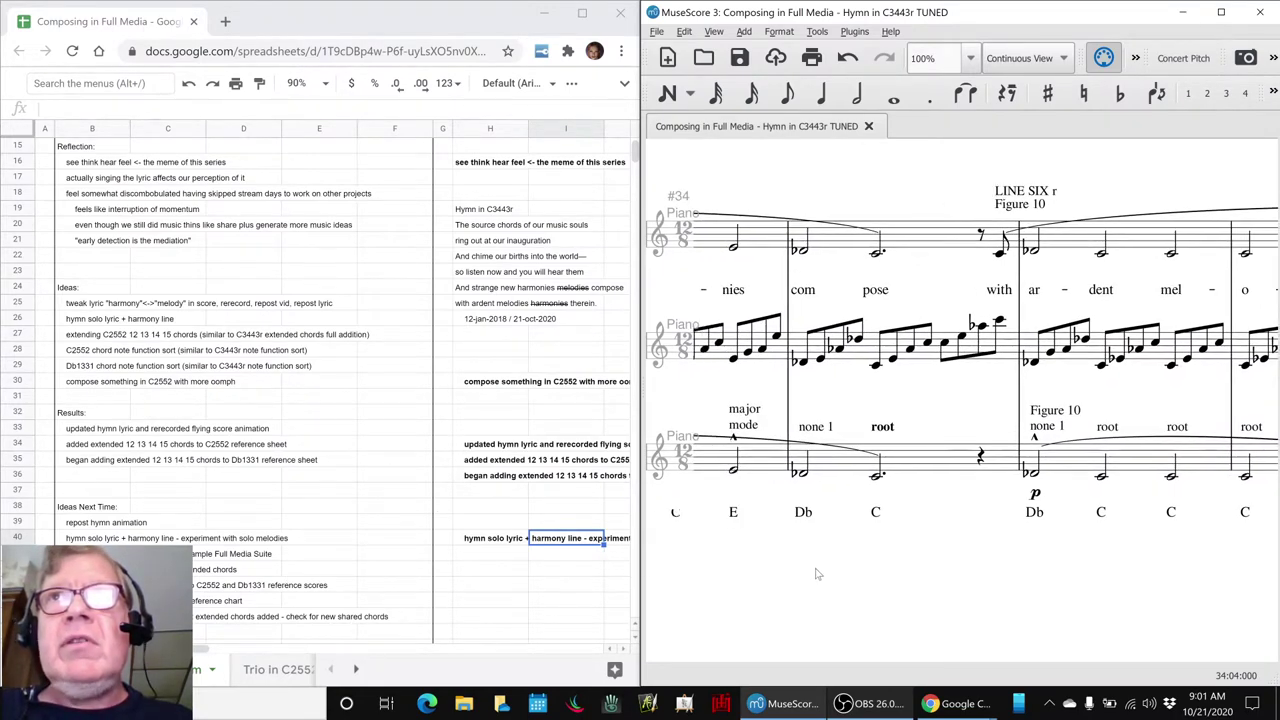
pyautogui.hscroll(-10, 822, 574)
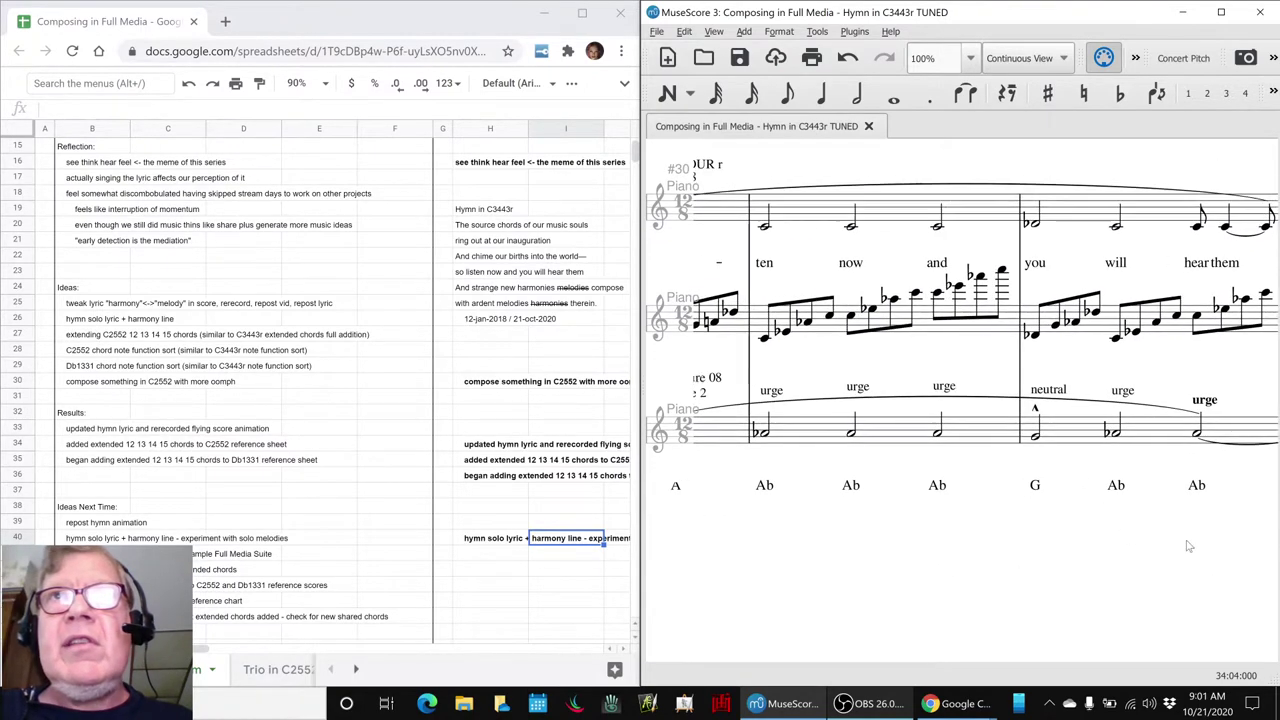
pyautogui.hscroll(-8, 1188, 546)
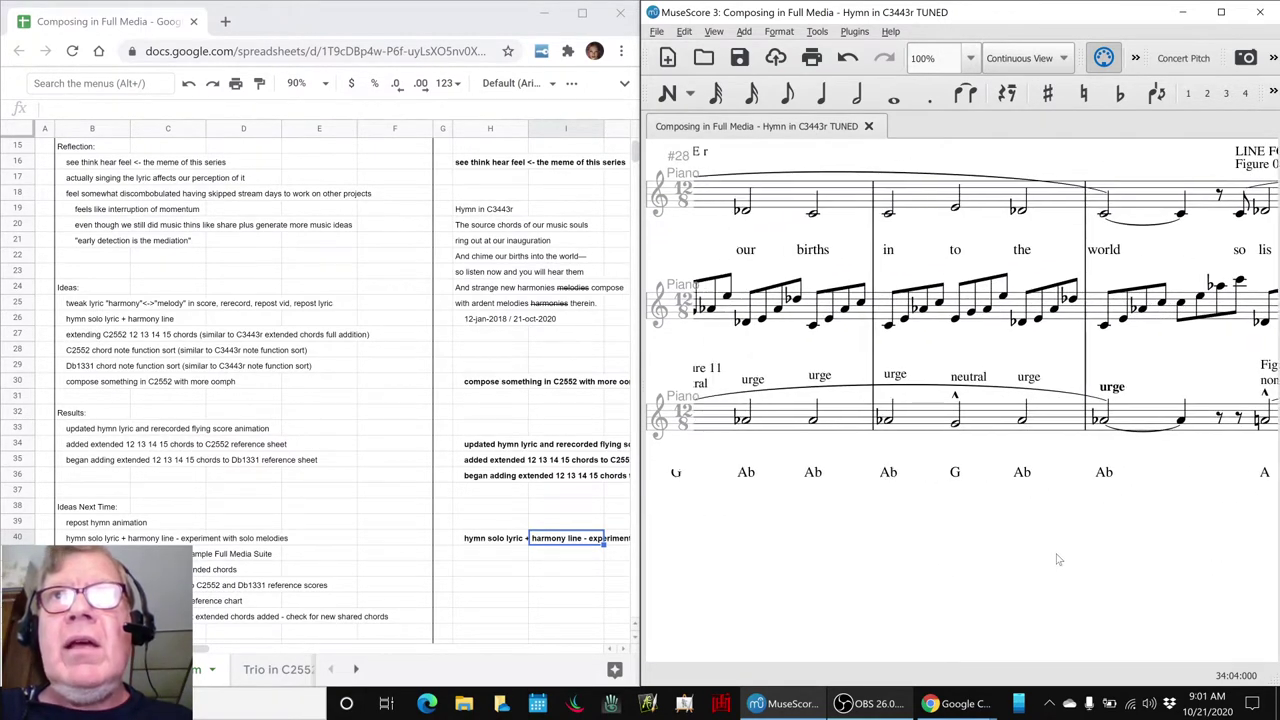
pyautogui.hscroll(-6, 1059, 560)
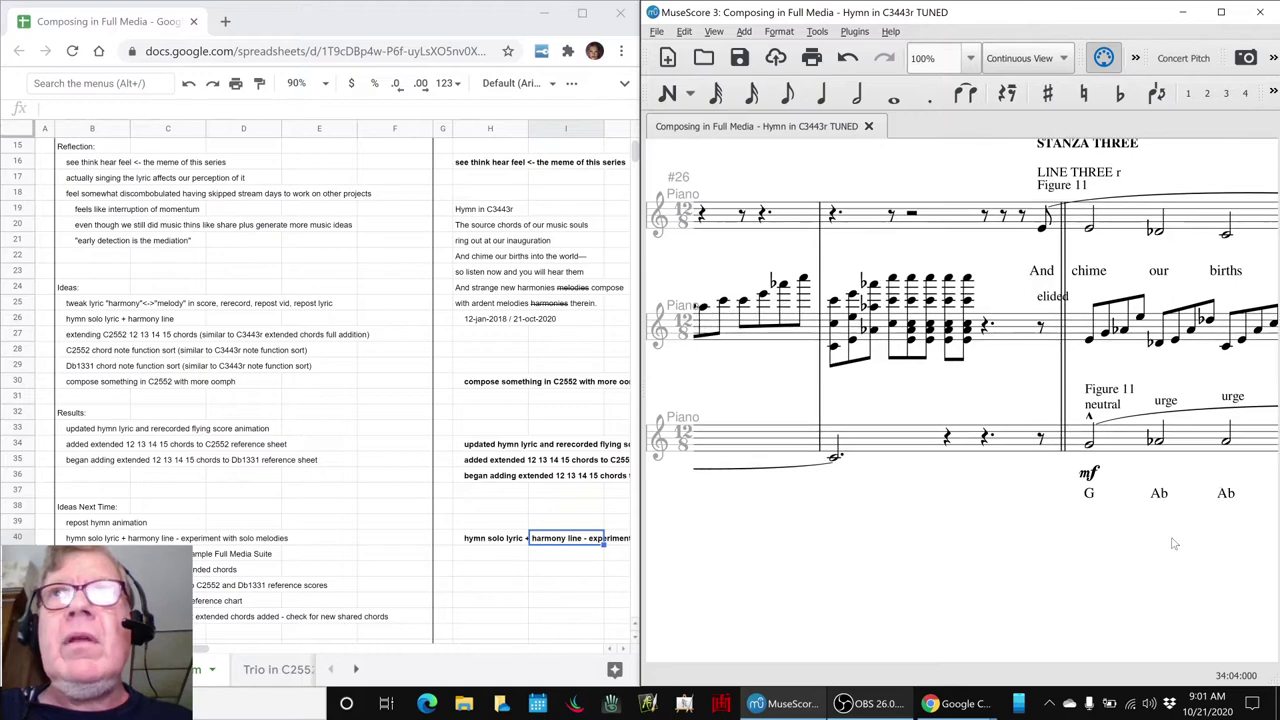
pyautogui.hscroll(2, 1175, 543)
pyautogui.click(834, 276)
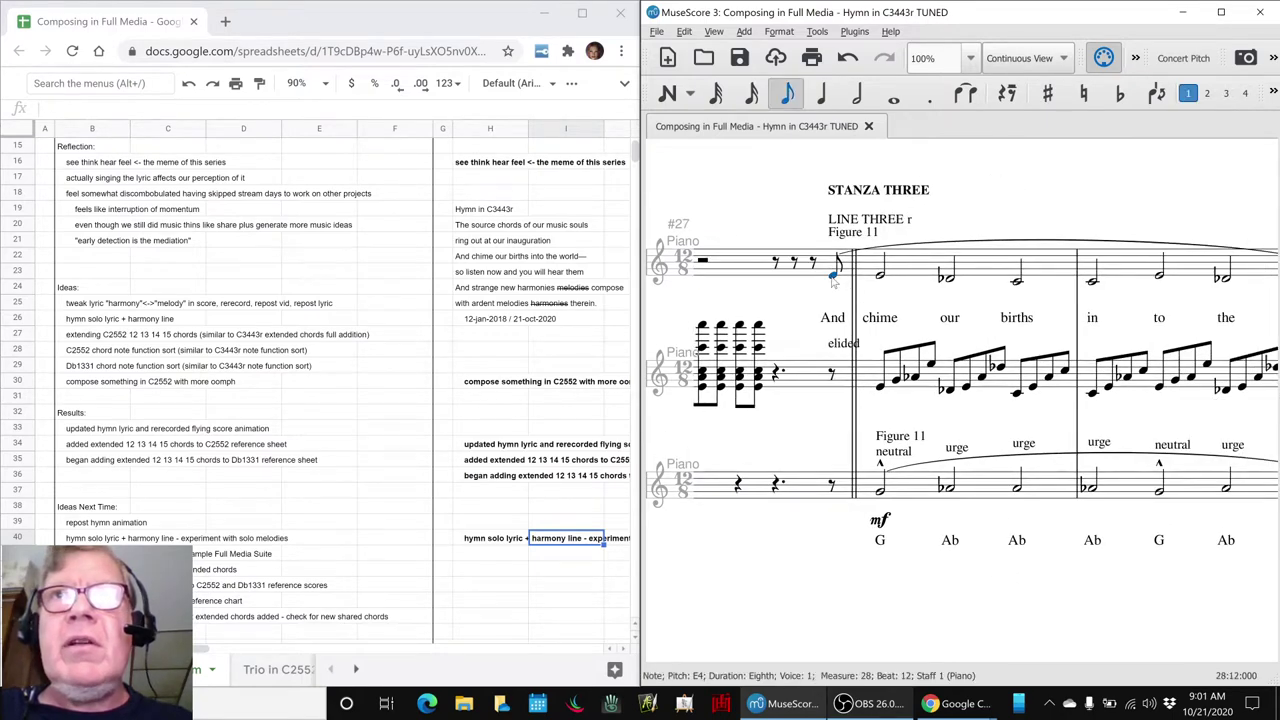
pyautogui.click(772, 546)
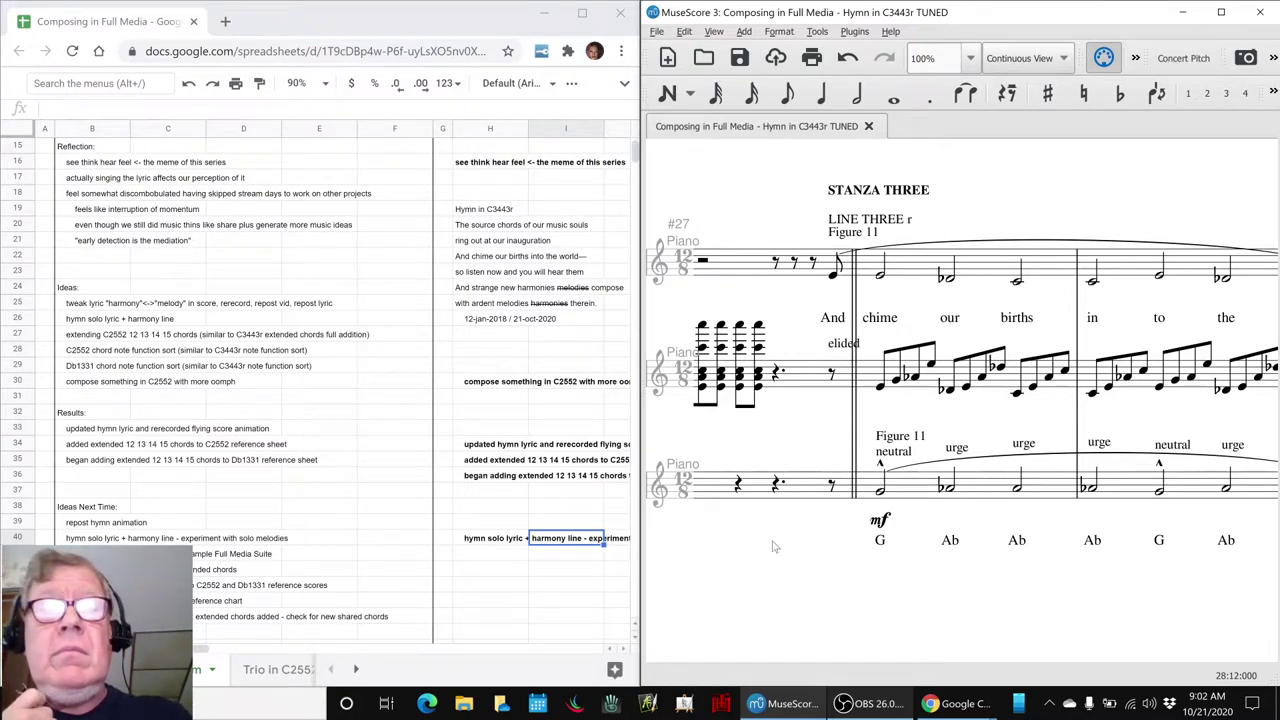
pyautogui.press('space')
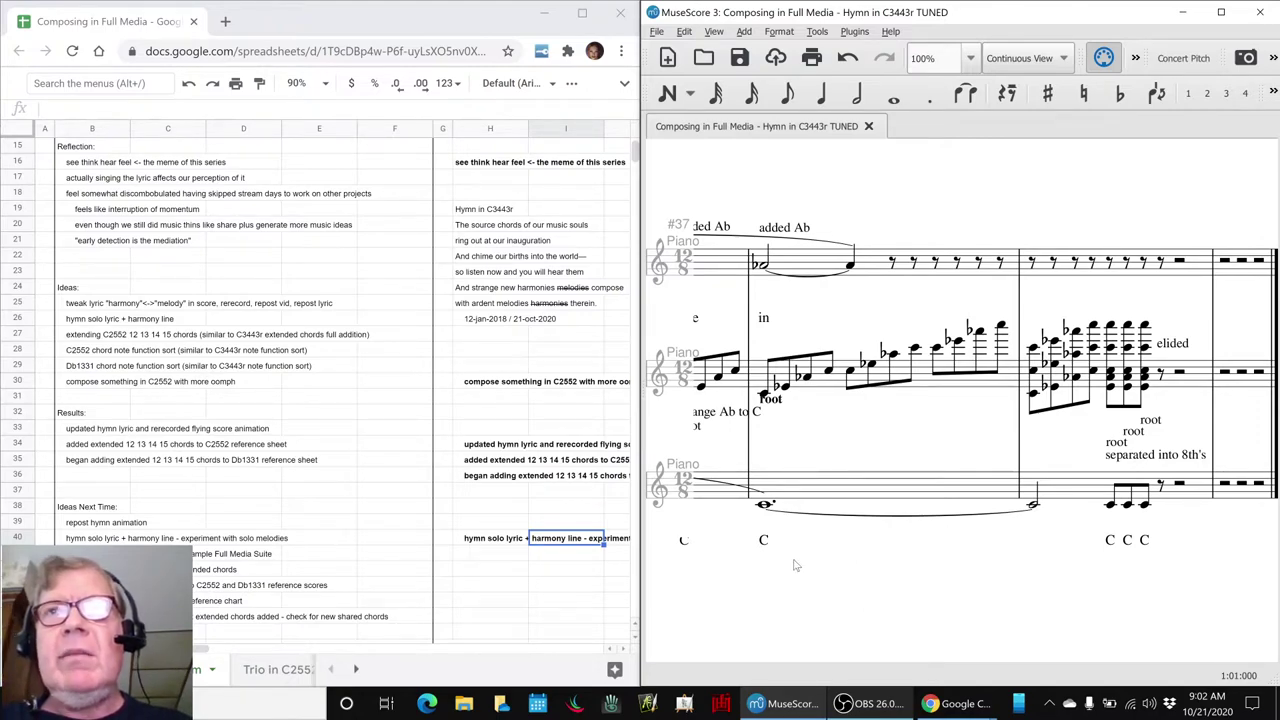
# - Scroll the hymn score back to LINE FIVE around measure 32, selecting a middle-staff bar
pyautogui.scroll(5, 795, 565)
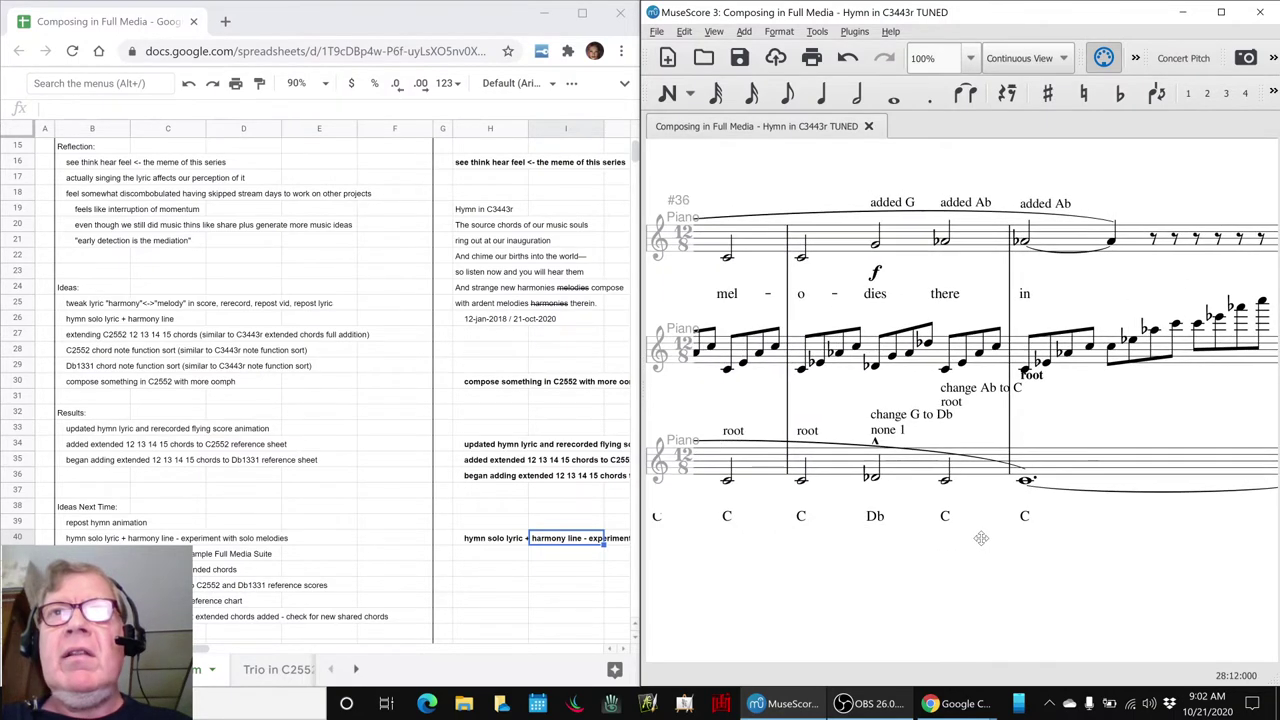
pyautogui.scroll(5, 862, 559)
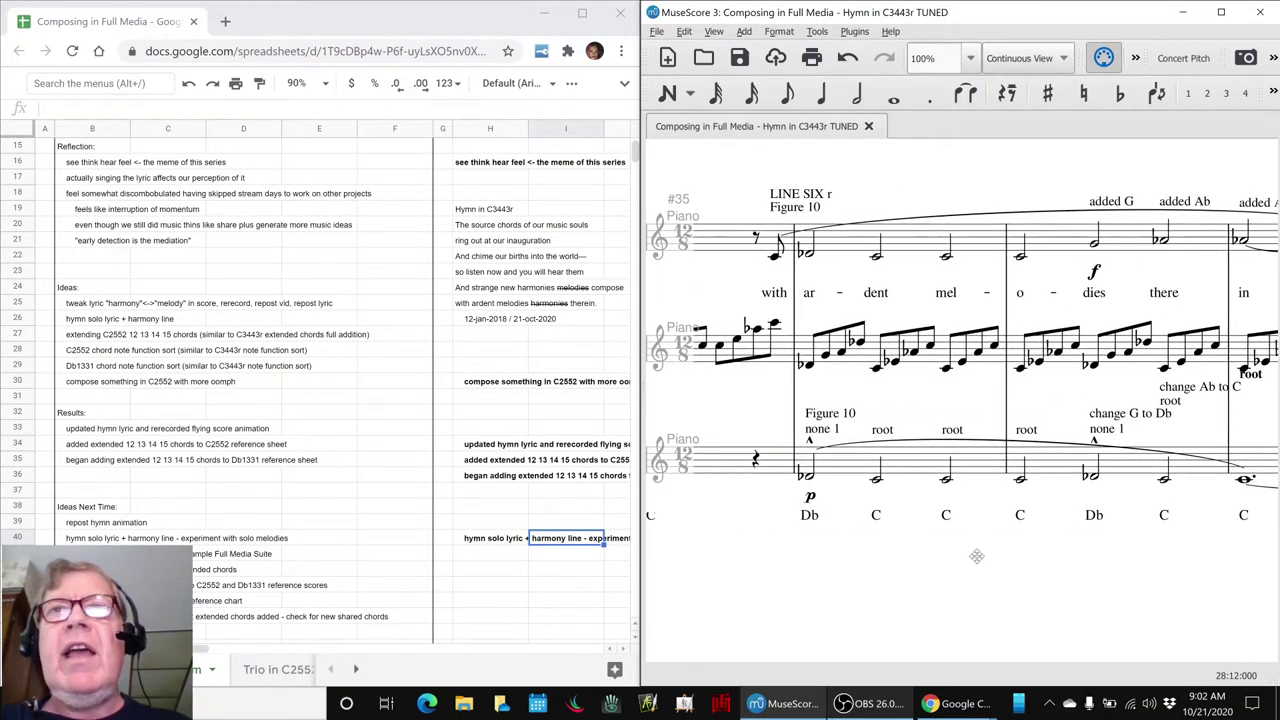
pyautogui.click(862, 358)
pyautogui.scroll(5, 795, 570)
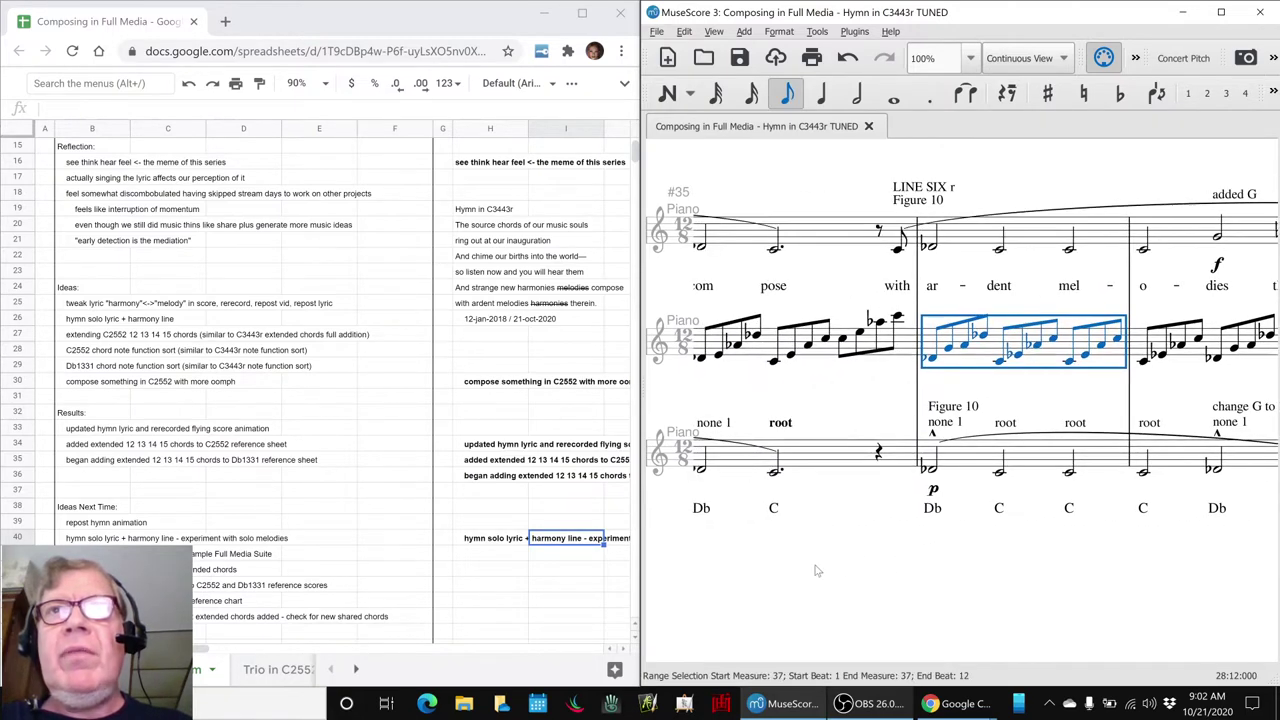
pyautogui.scroll(8, 812, 565)
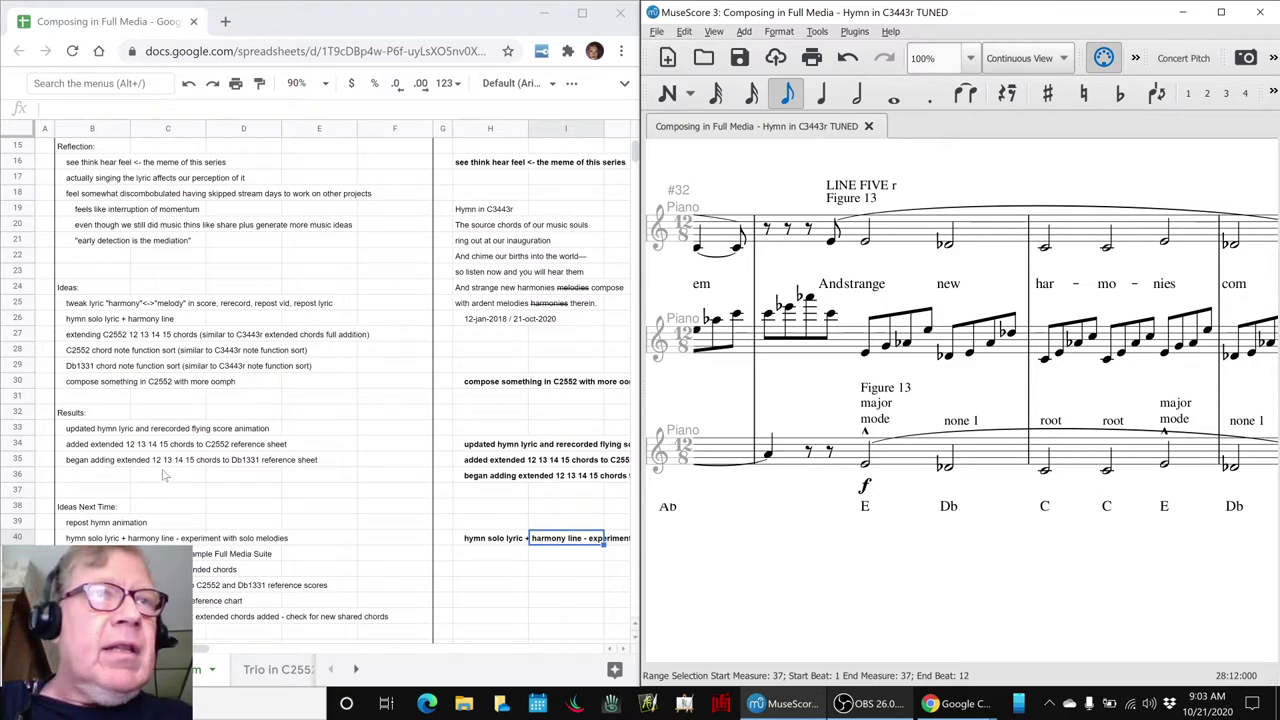
pyautogui.scroll(-5, 170, 470)
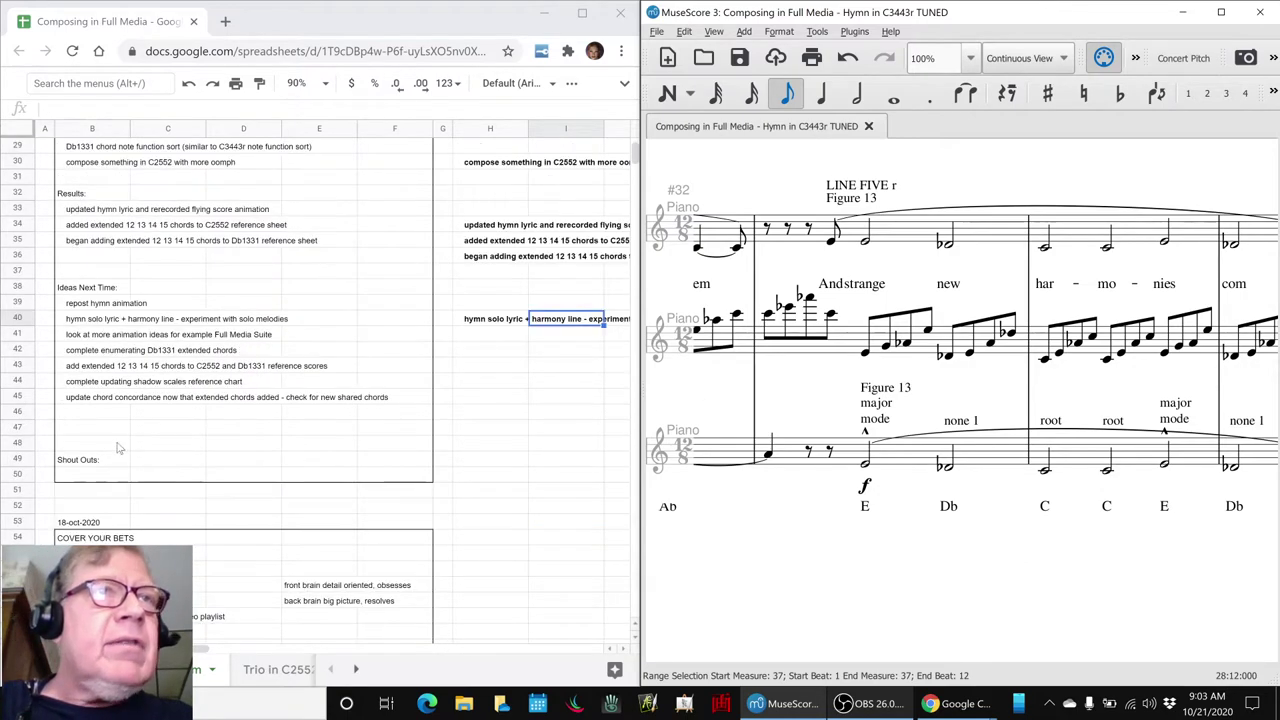
# - Read the five Ideas Next Time items, from the hymn animation repost to extended-chord reference scores
pyautogui.click(78, 307)
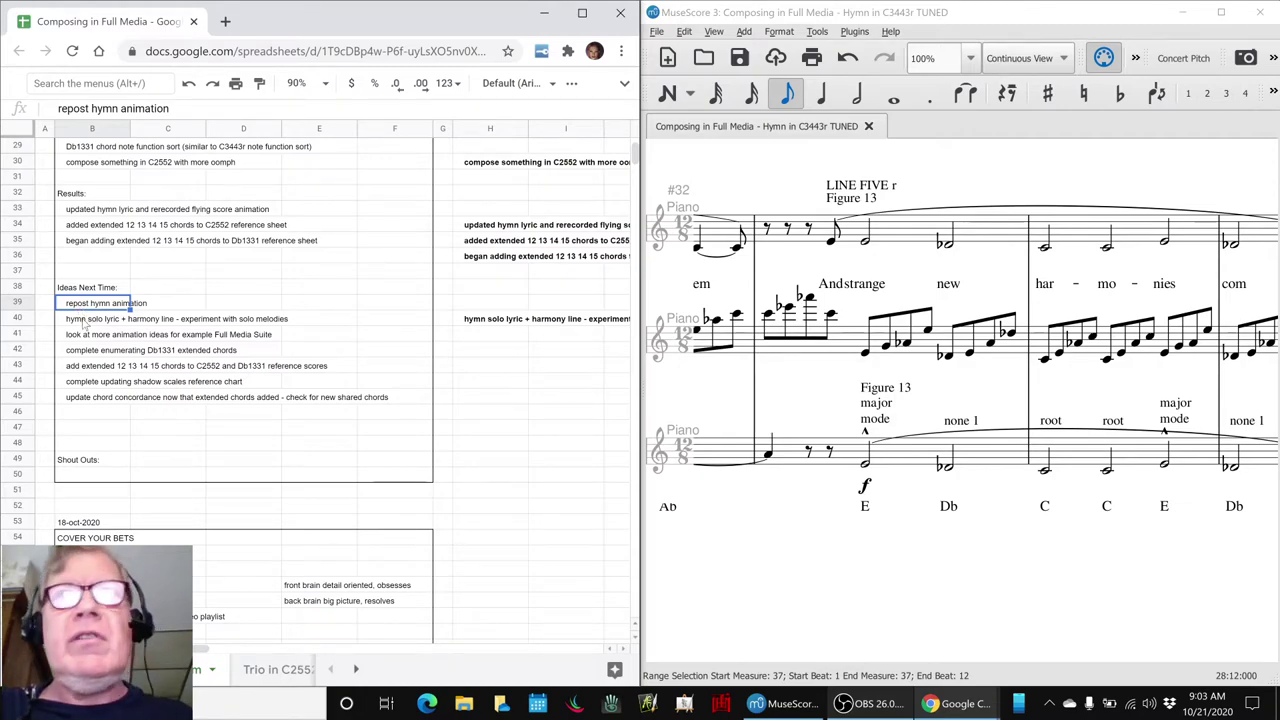
pyautogui.click(82, 324)
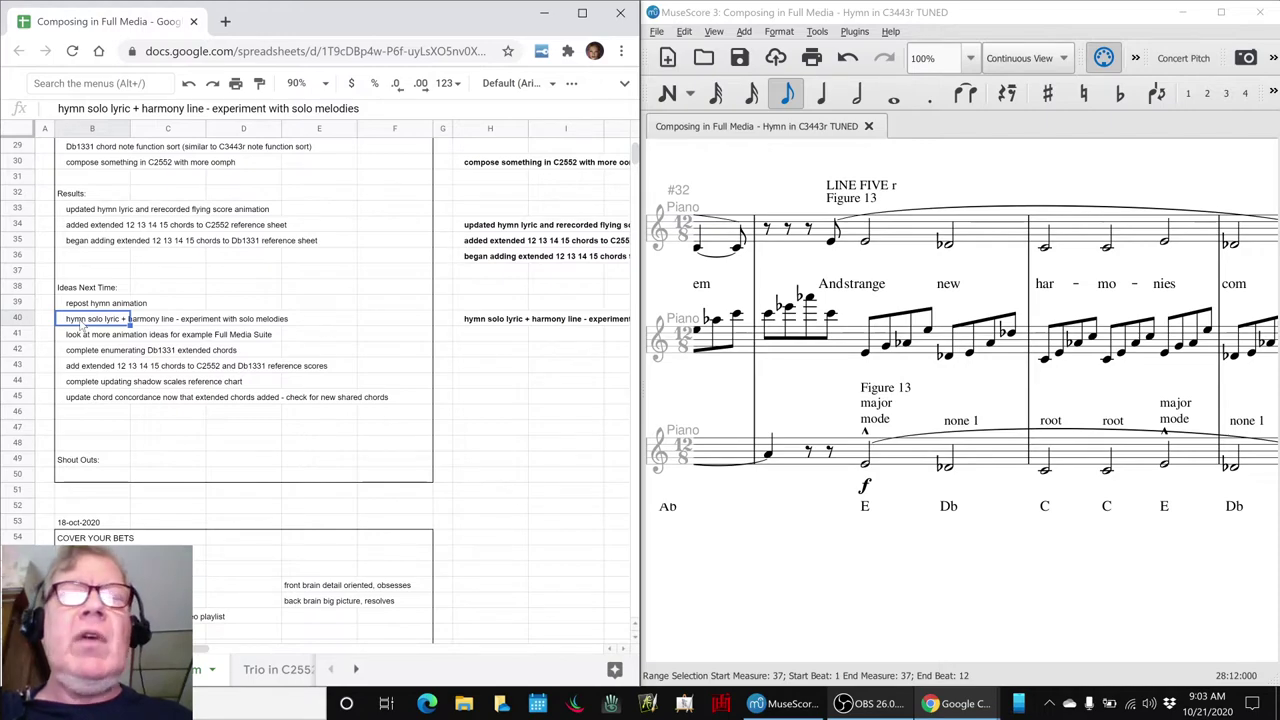
pyautogui.click(79, 337)
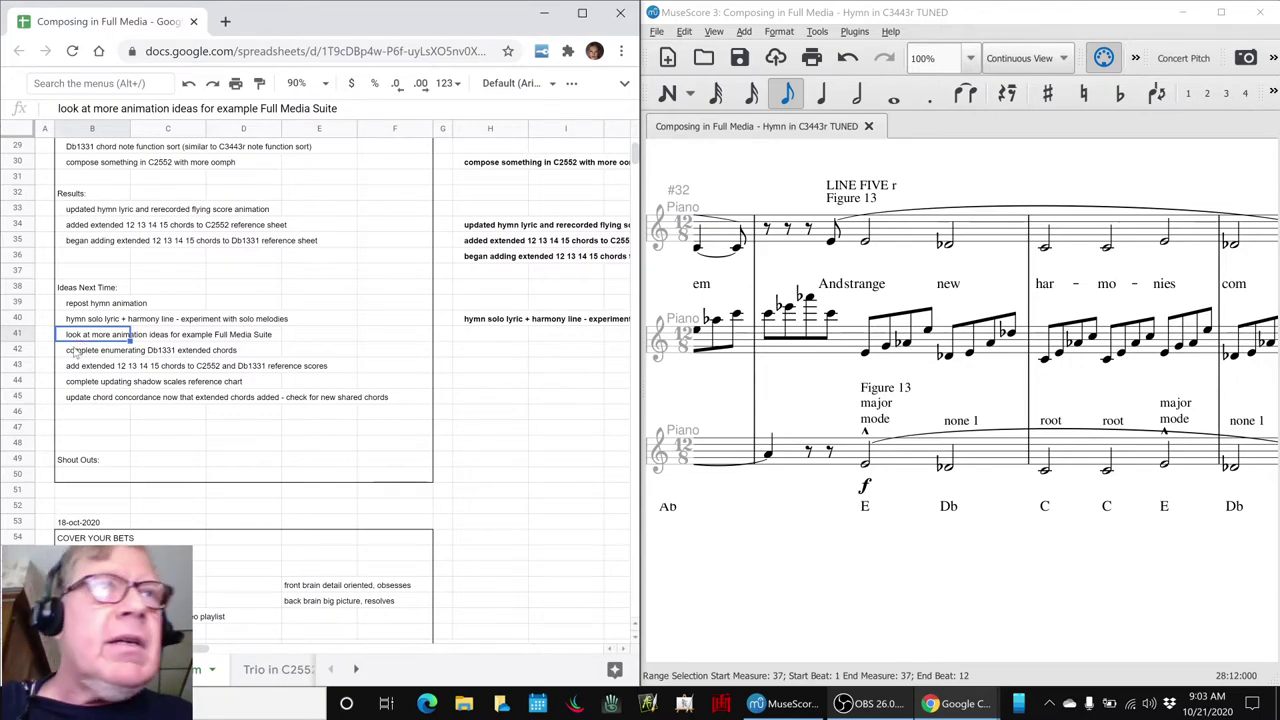
pyautogui.click(73, 354)
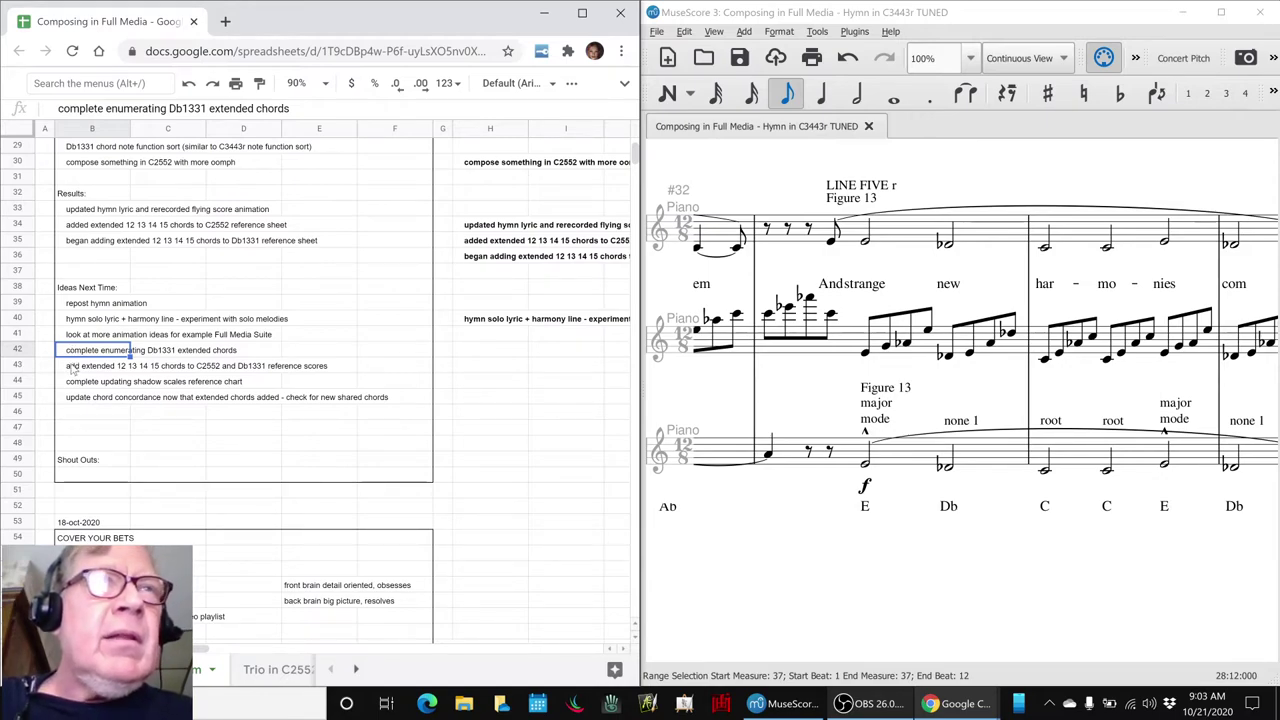
pyautogui.click(72, 368)
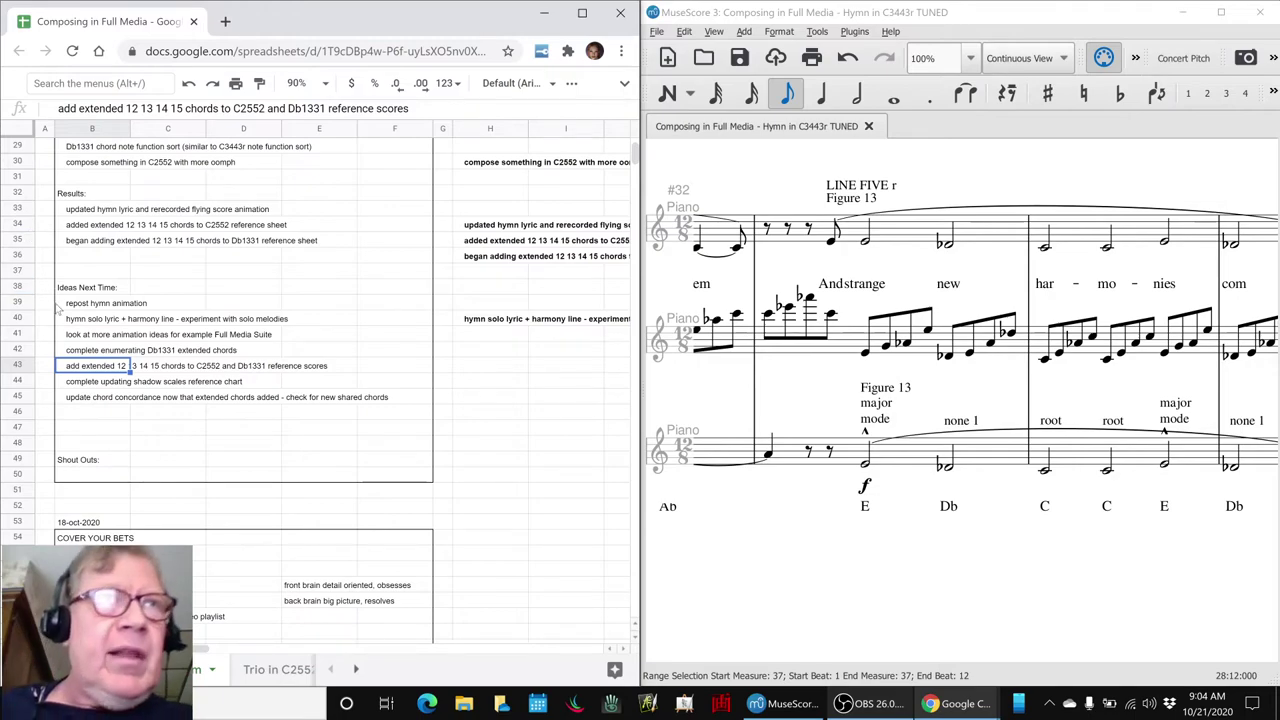
pyautogui.click(80, 385)
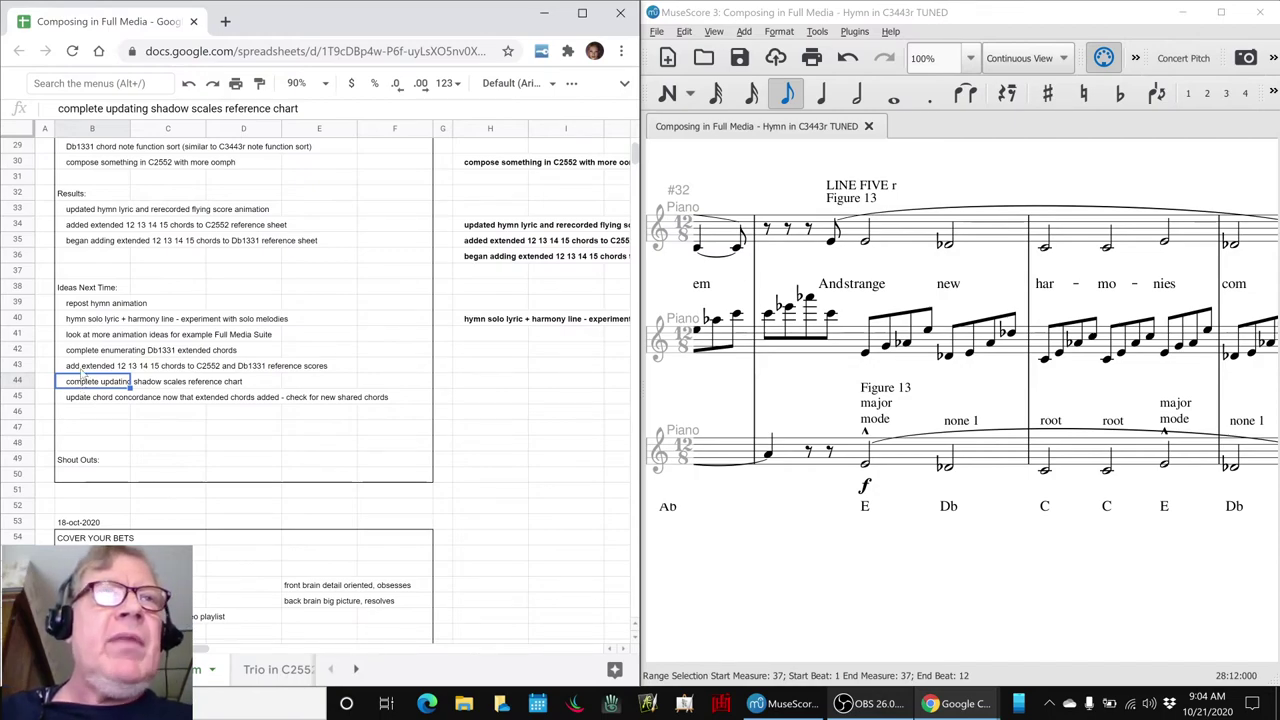
pyautogui.click(88, 355)
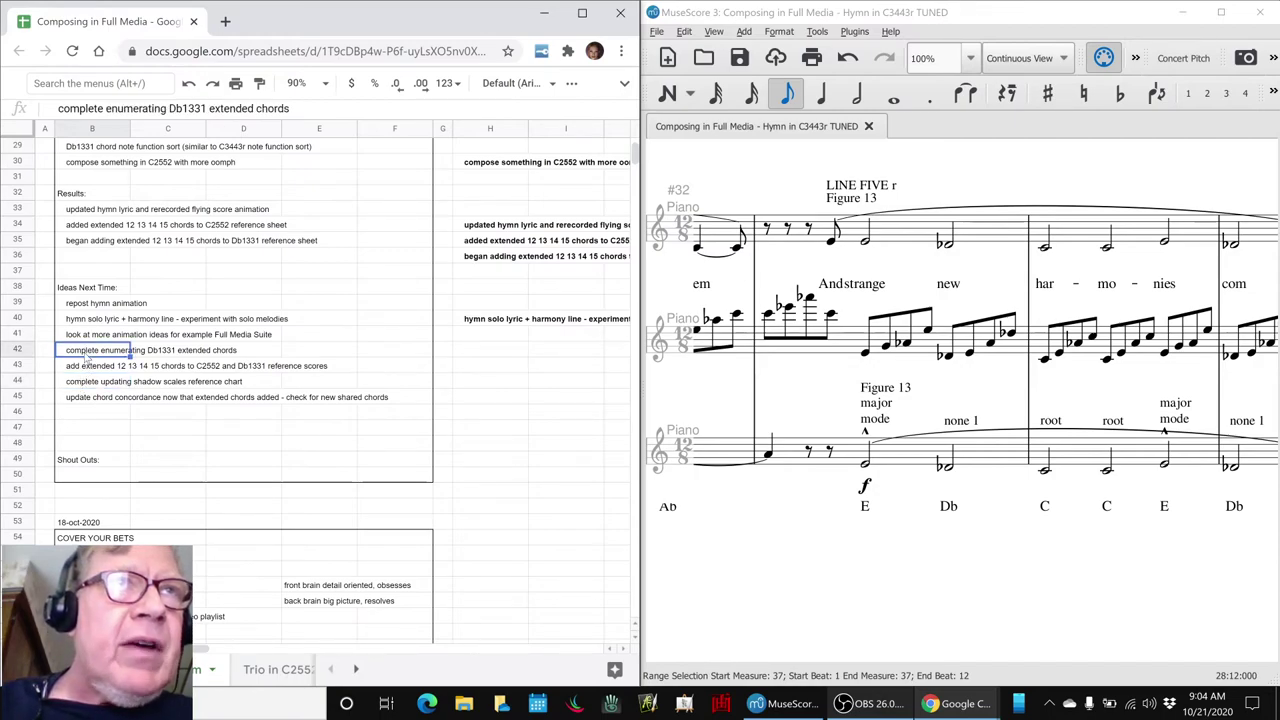
pyautogui.click(82, 383)
pyautogui.click(78, 398)
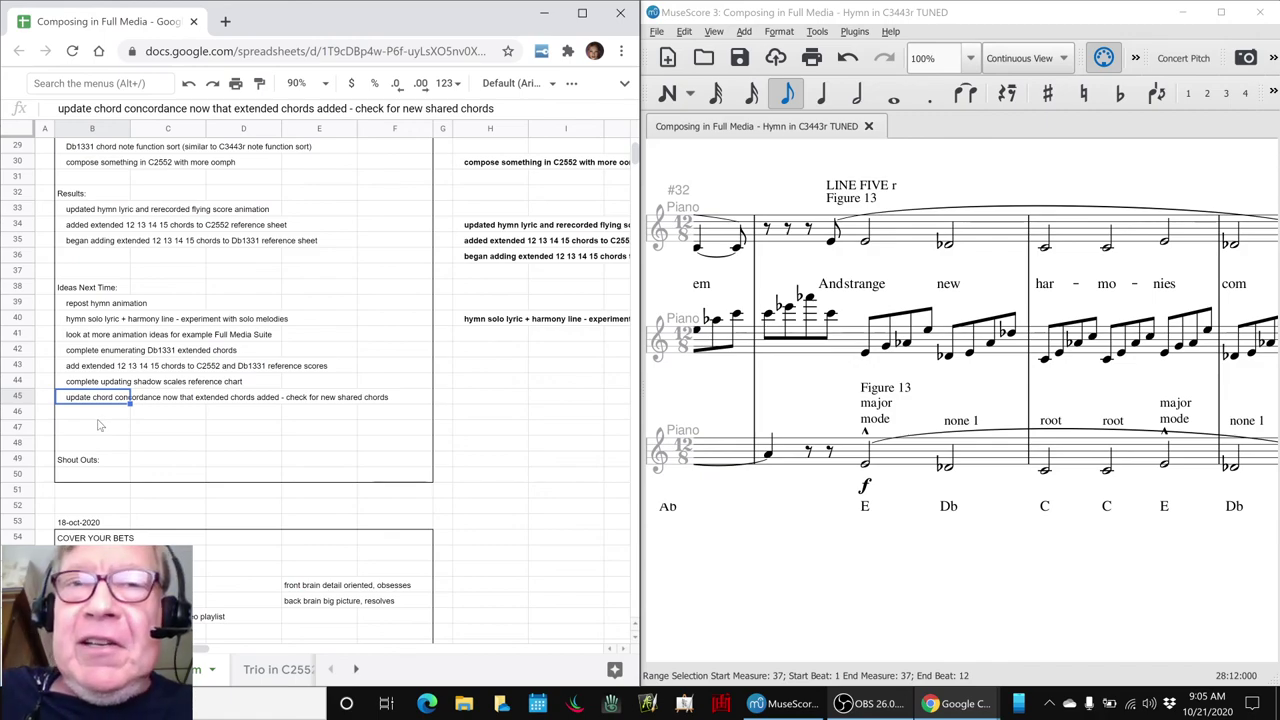
# - Bring OBS Studio forward with the Part 45 - EXTENDING stream information
pyautogui.click(893, 708)
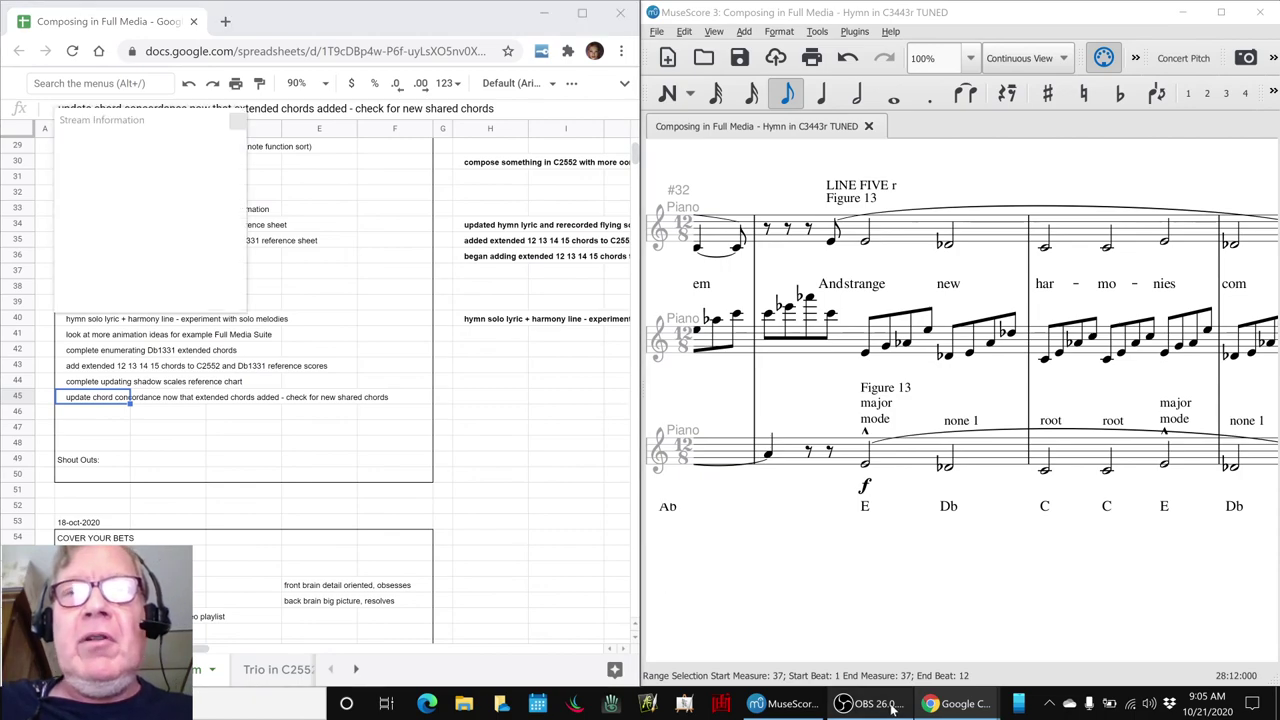